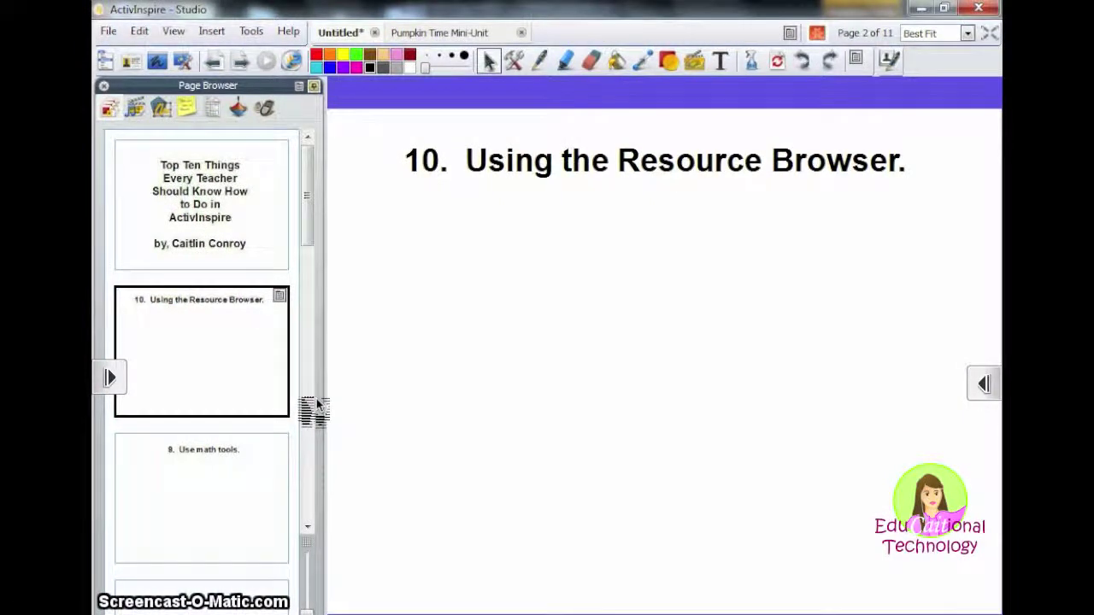
Step: Insert a blank page after the current page 2, with the Resource Browser open
{"action": "left_click", "coordinate": [139, 106]}
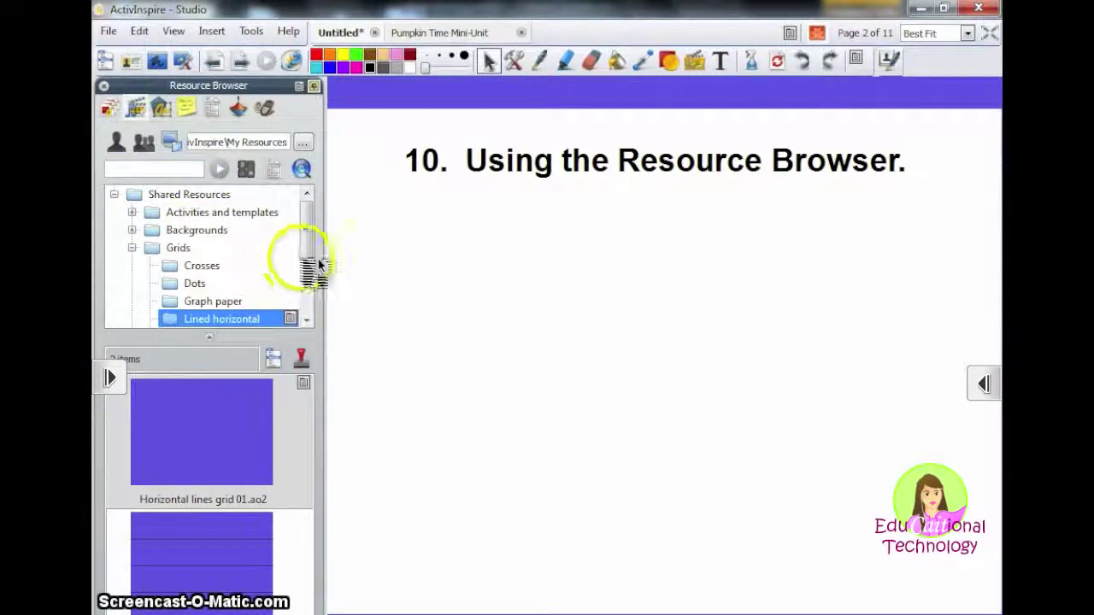
{"action": "left_click", "coordinate": [211, 31]}
{"action": "mouse_move", "coordinate": [293, 61]}
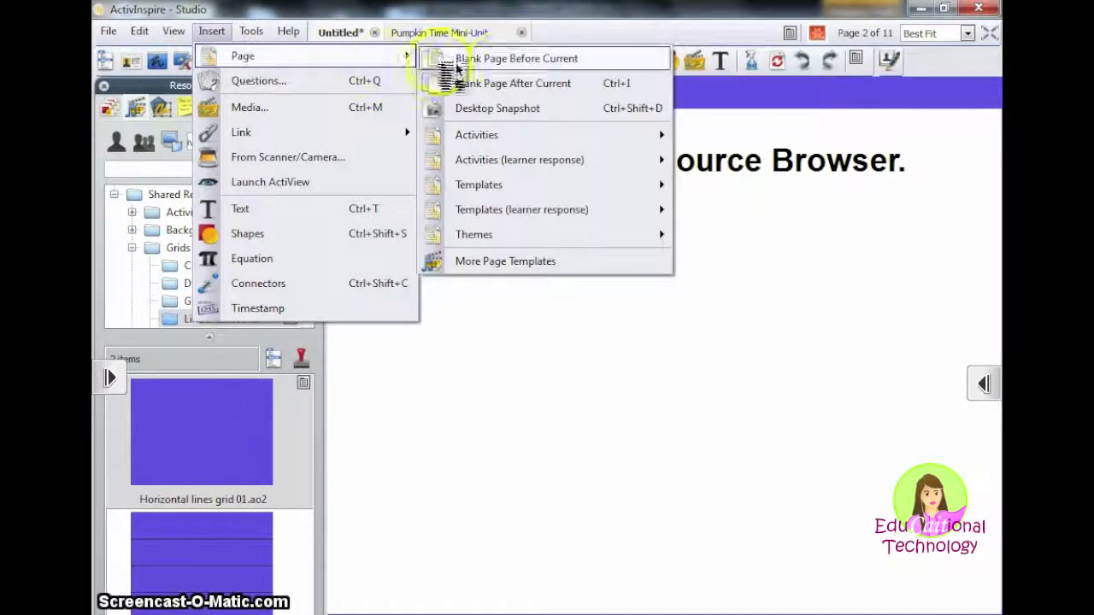
{"action": "left_click", "coordinate": [520, 85]}
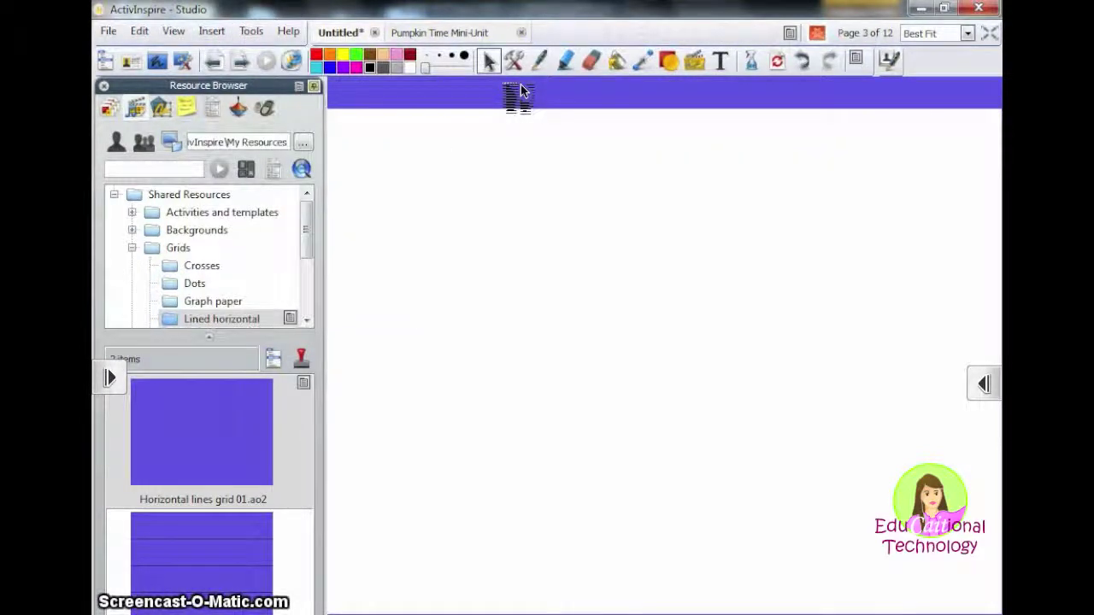
Step: Apply Graph grid 04 from the Graph paper grids as the new page's background
{"action": "left_click_drag", "start_coordinate": [310, 225], "coordinate": [312, 301]}
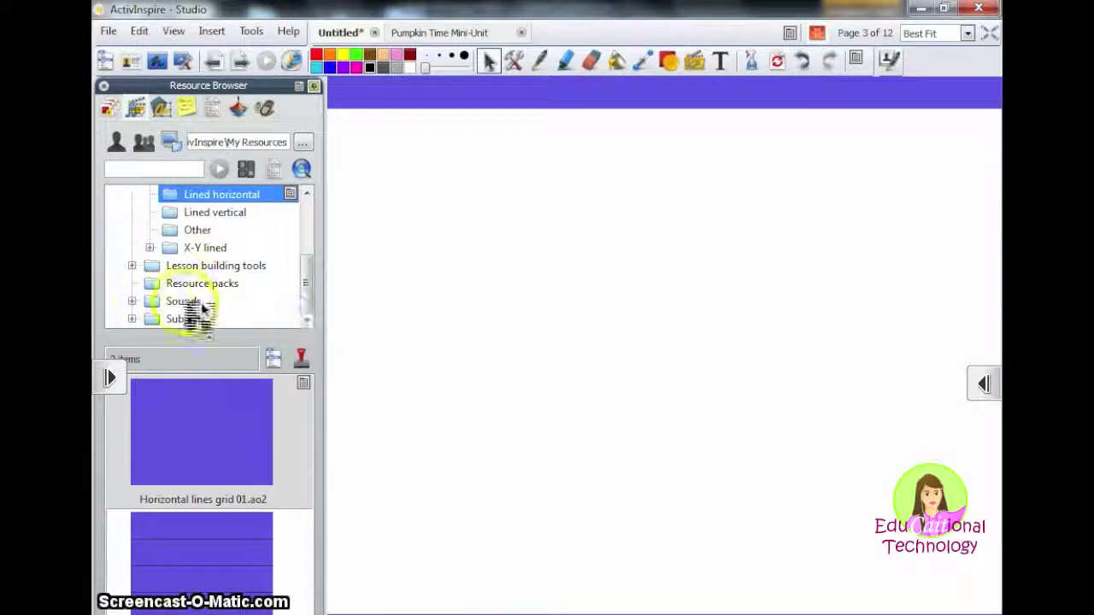
{"action": "left_click_drag", "start_coordinate": [310, 288], "coordinate": [311, 251]}
{"action": "left_click", "coordinate": [227, 266]}
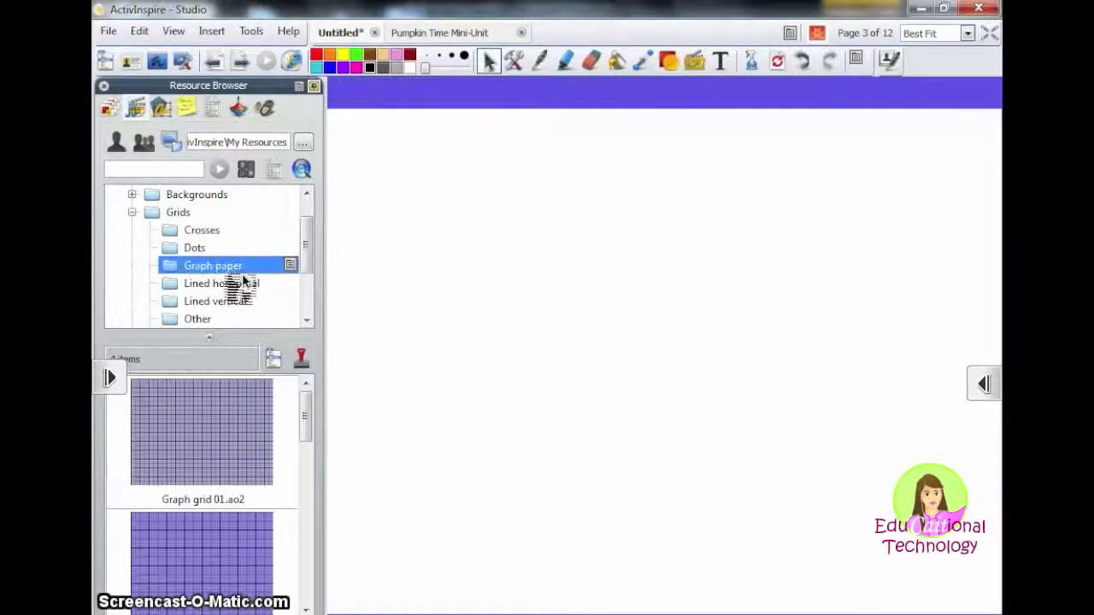
{"action": "left_click_drag", "start_coordinate": [305, 415], "coordinate": [346, 566]}
{"action": "left_click_drag", "start_coordinate": [236, 444], "coordinate": [500, 320]}
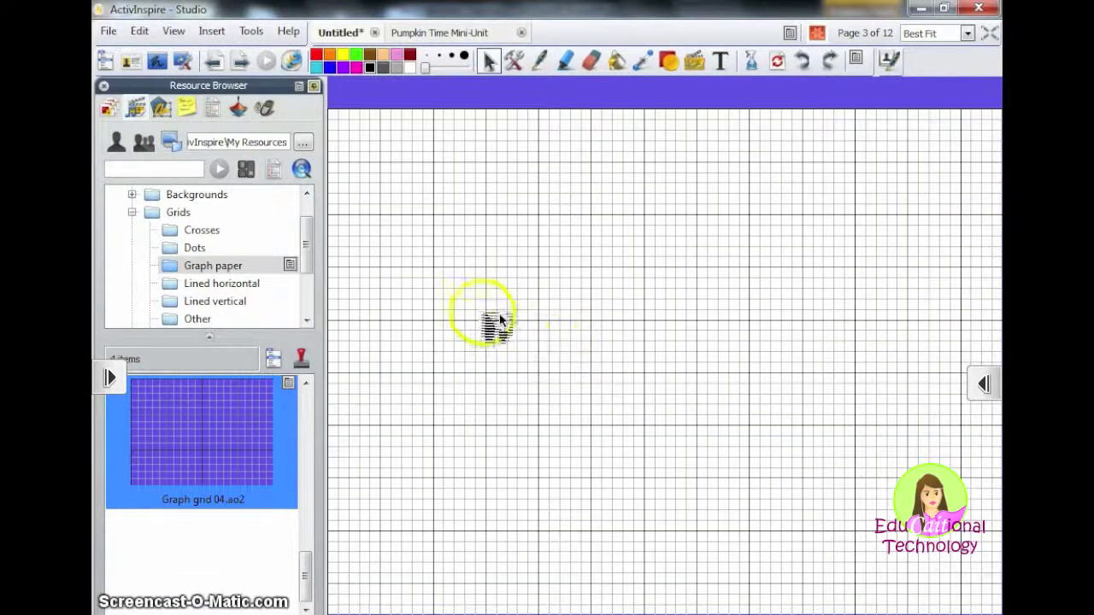
Step: Browse the Dots, Crosses and Resource packs folders in the Resource Browser
{"action": "left_click", "coordinate": [214, 250]}
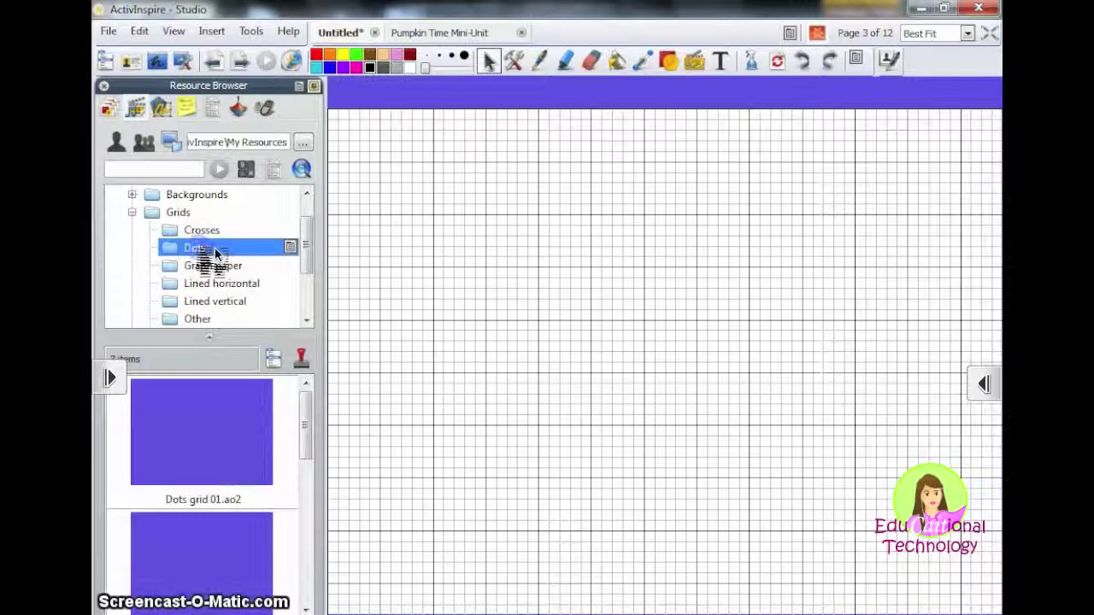
{"action": "left_click", "coordinate": [205, 230]}
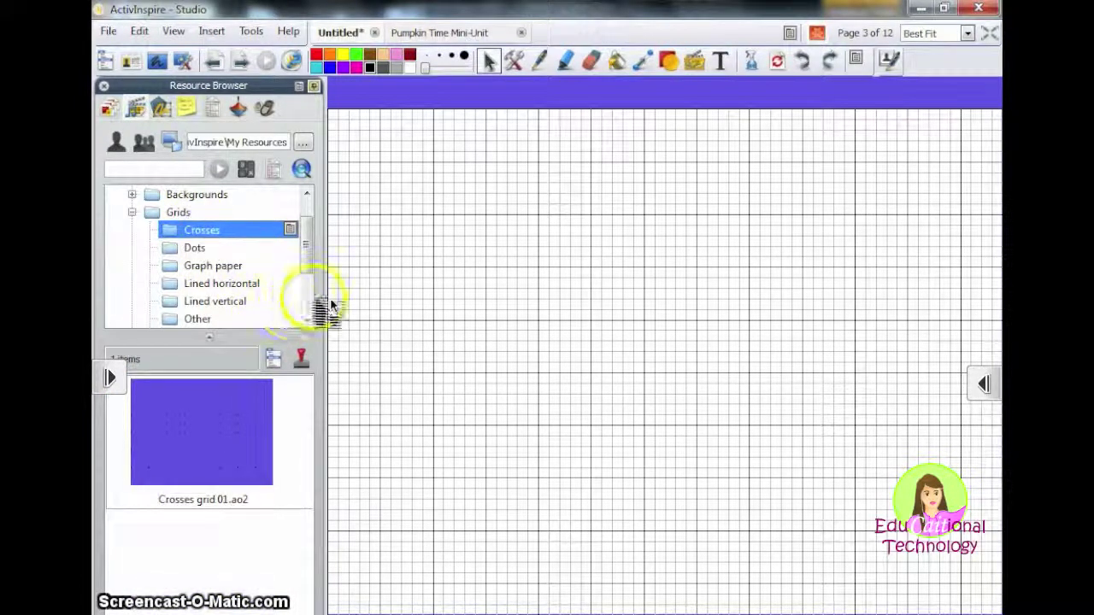
{"action": "scroll", "coordinate": [321, 327], "scroll_direction": "down", "scroll_amount": 3}
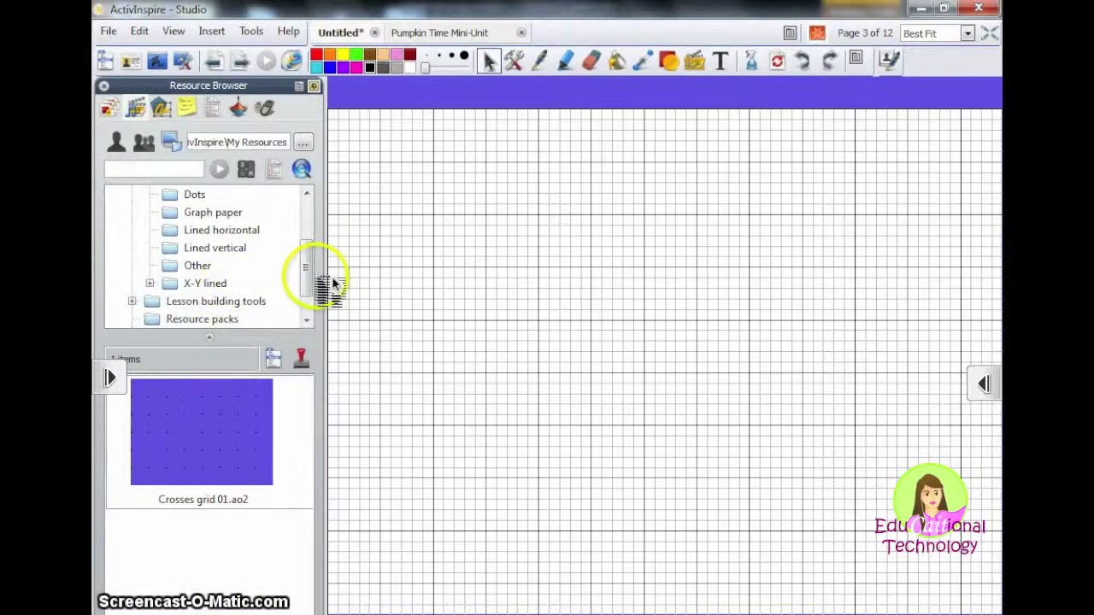
{"action": "left_click", "coordinate": [227, 284]}
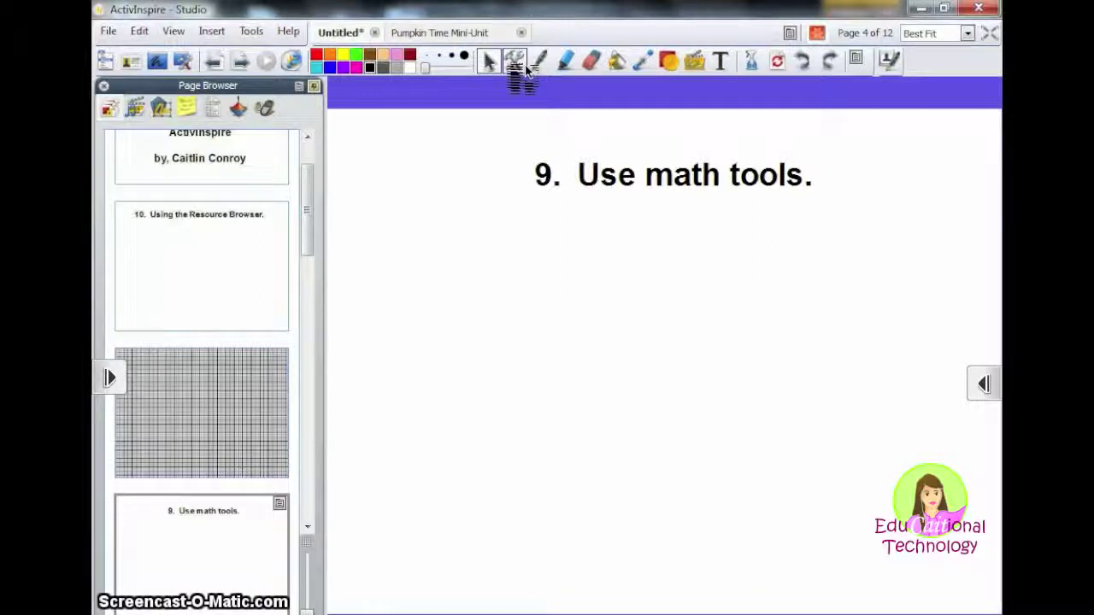
{"action": "left_click", "coordinate": [250, 31]}
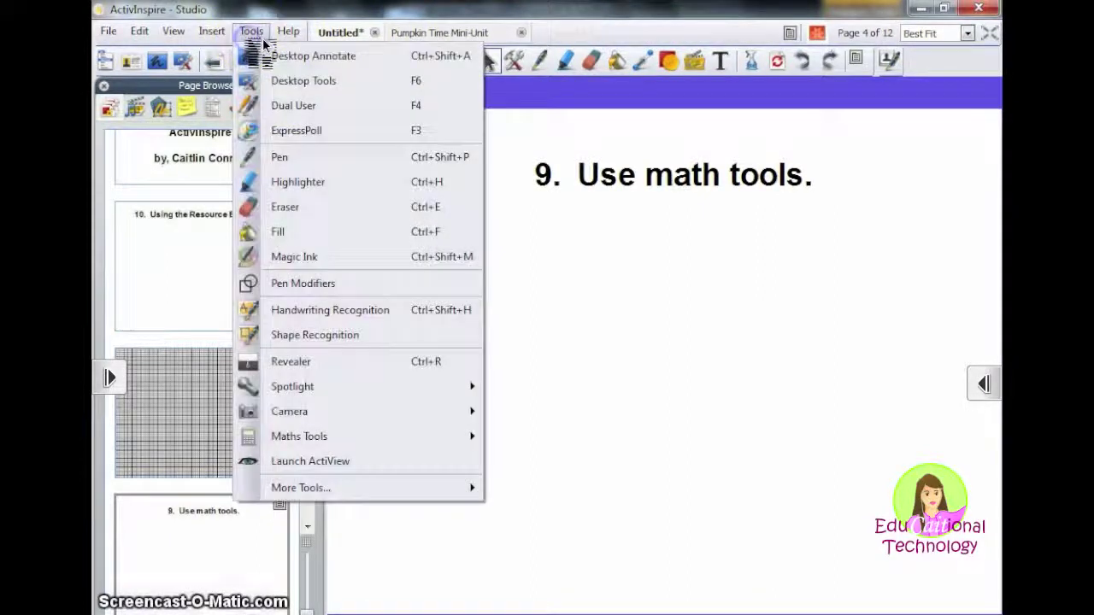
{"action": "mouse_move", "coordinate": [350, 444]}
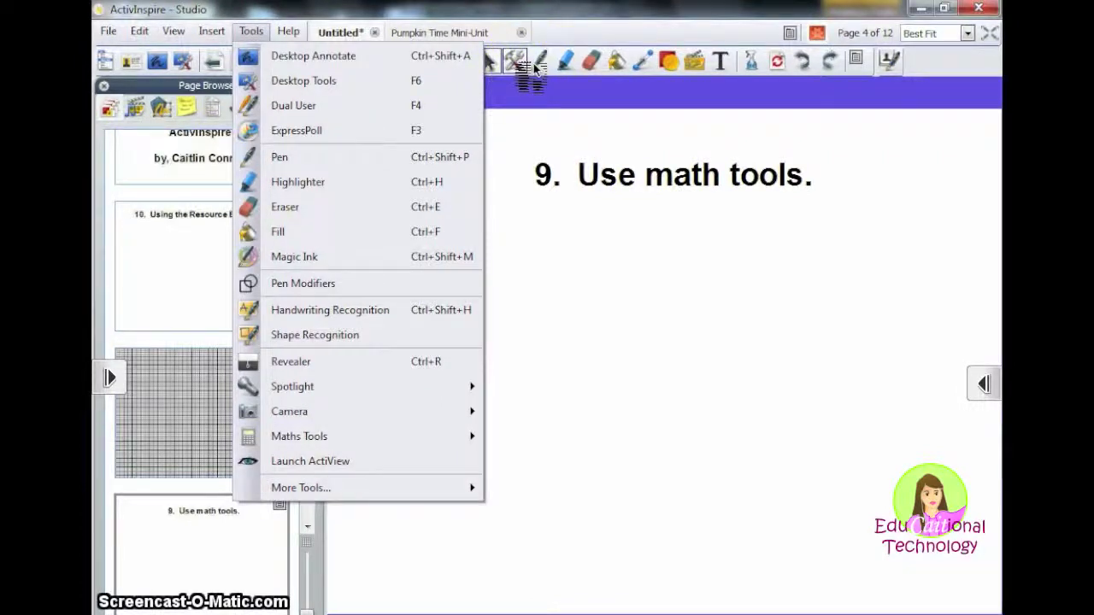
{"action": "left_click", "coordinate": [531, 68]}
{"action": "left_click", "coordinate": [517, 63]}
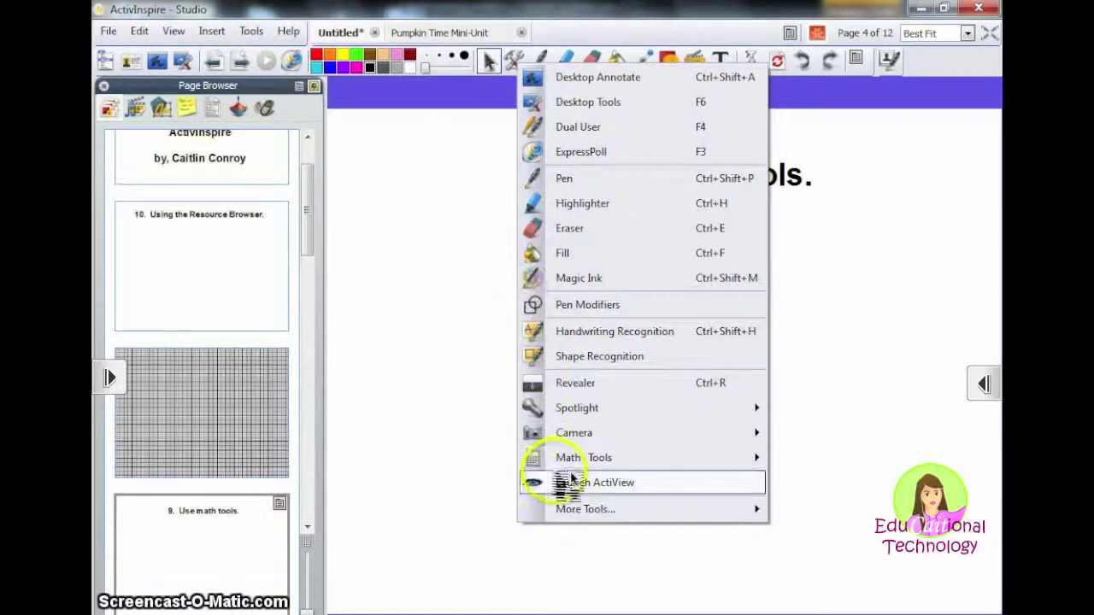
{"action": "mouse_move", "coordinate": [561, 459]}
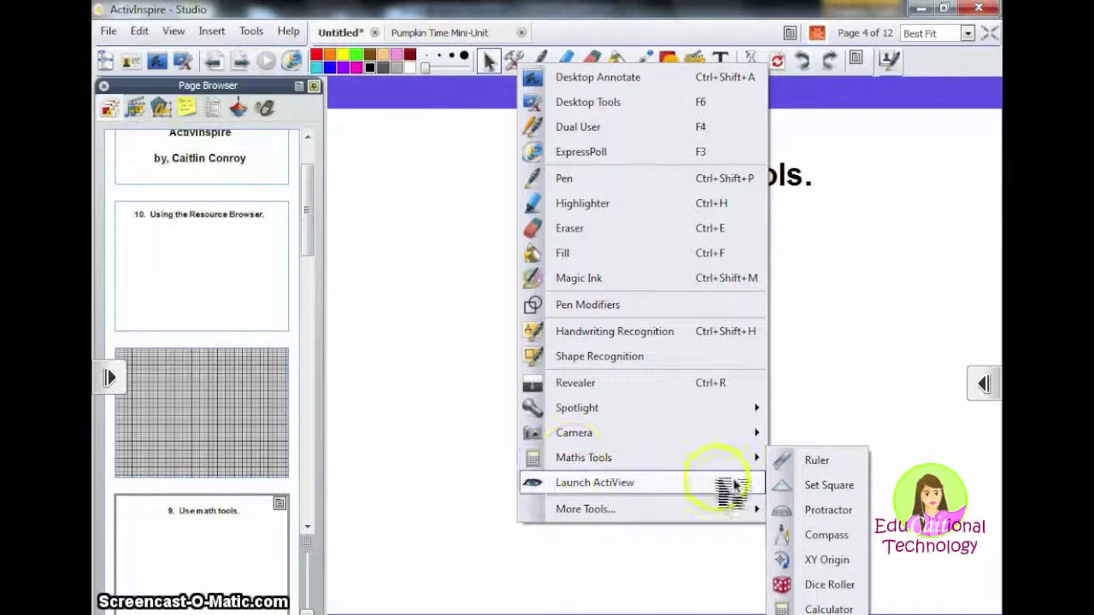
{"action": "mouse_move", "coordinate": [708, 466]}
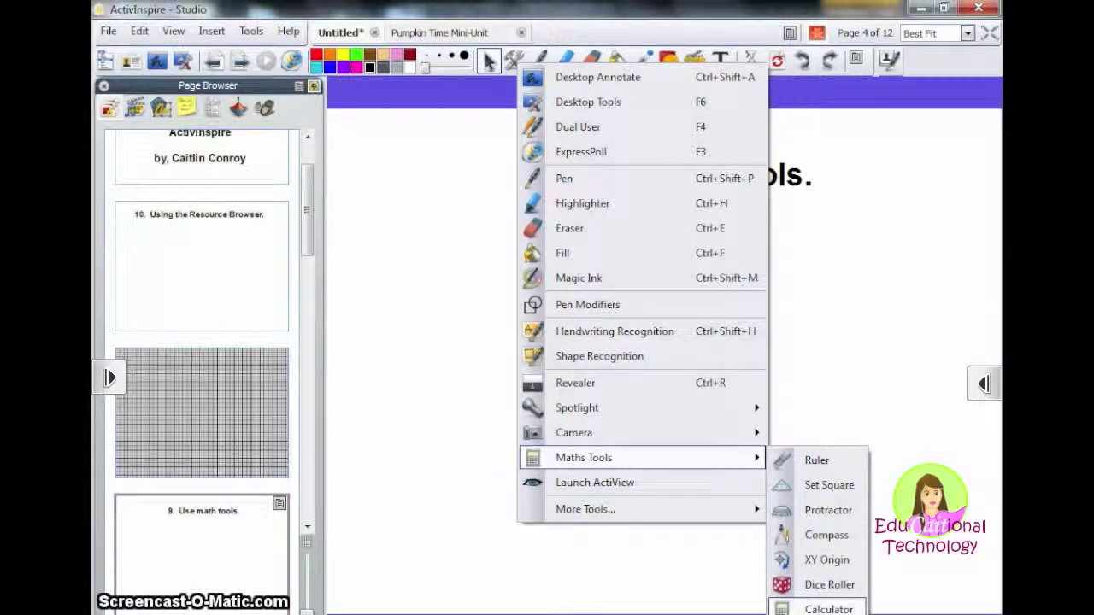
{"action": "left_click", "coordinate": [848, 589]}
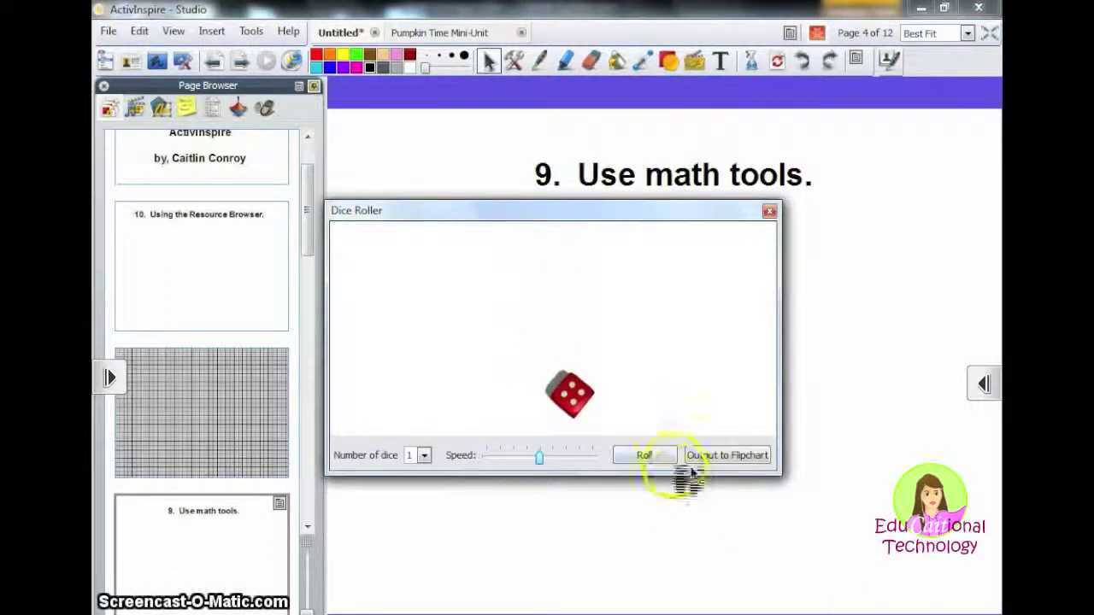
{"action": "left_click", "coordinate": [669, 453]}
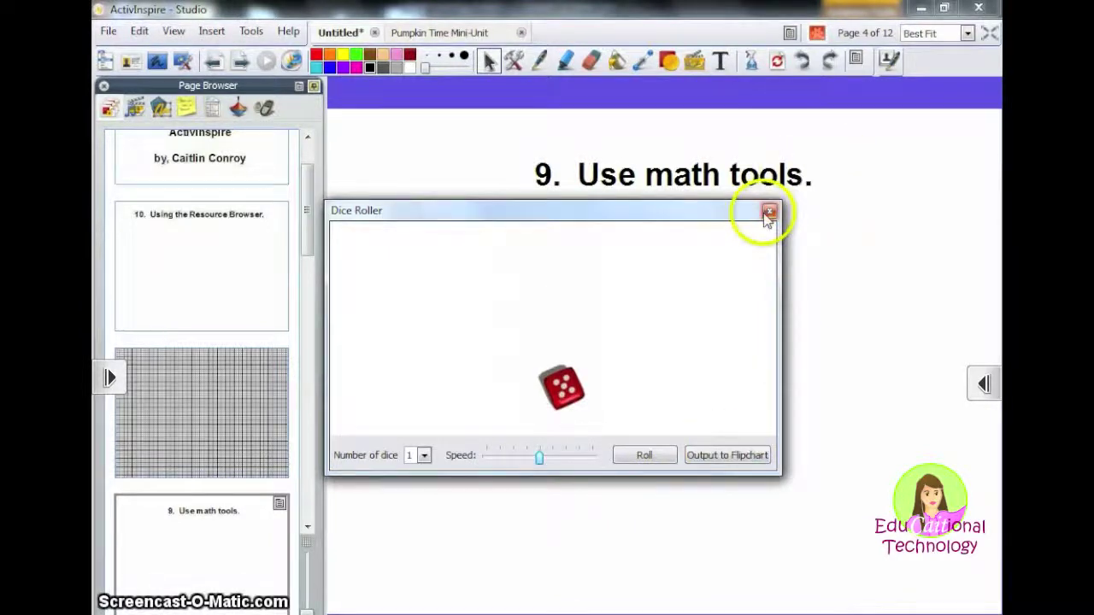
{"action": "left_click", "coordinate": [768, 212]}
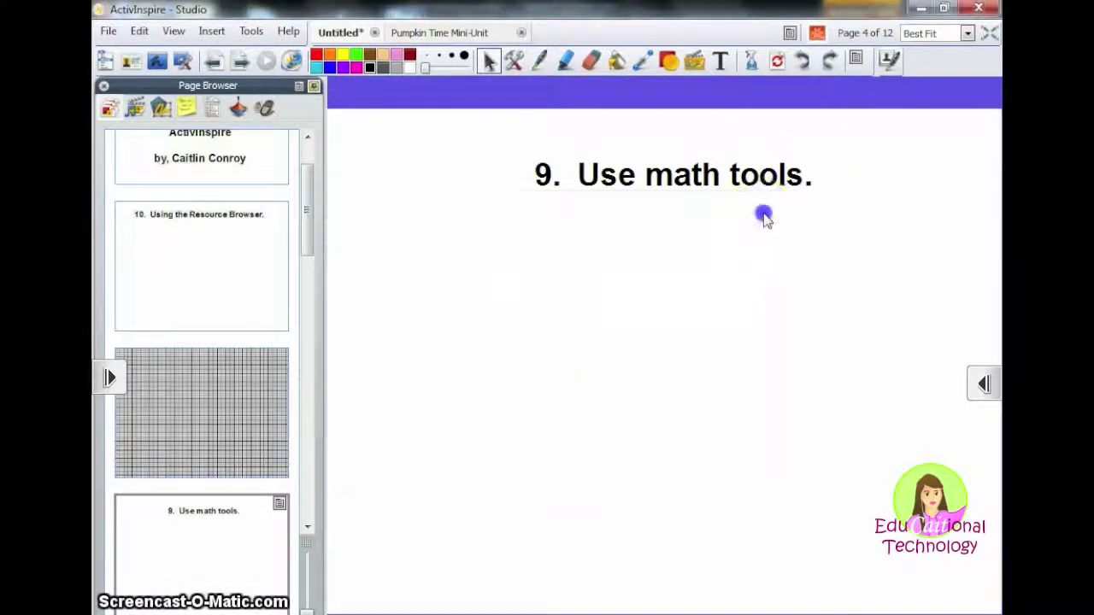
Step: Open the on-page Clock from Tools > More Tools
{"action": "left_click", "coordinate": [251, 32]}
{"action": "left_click", "coordinate": [307, 488]}
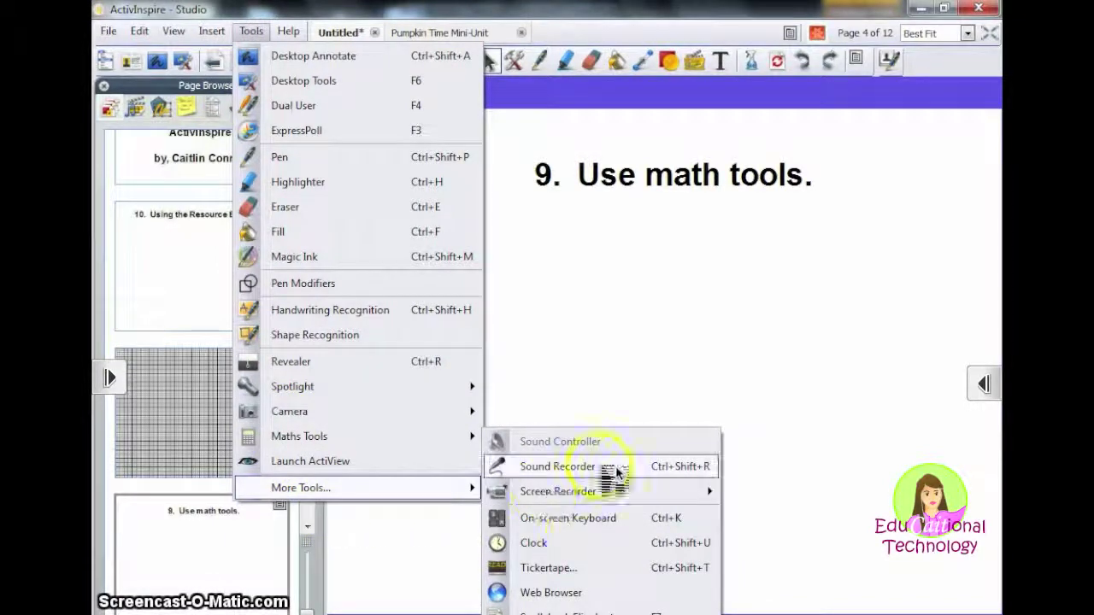
{"action": "left_click", "coordinate": [592, 543]}
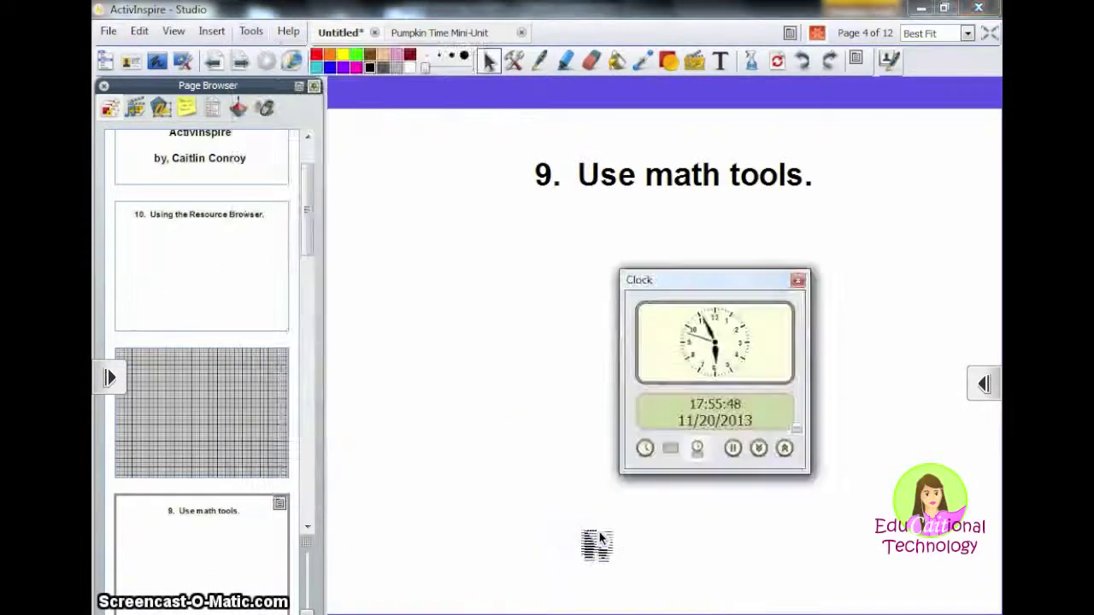
Step: Try a bird timeout sound in the countdown settings, cancel them, and close the clock
{"action": "left_click", "coordinate": [761, 450]}
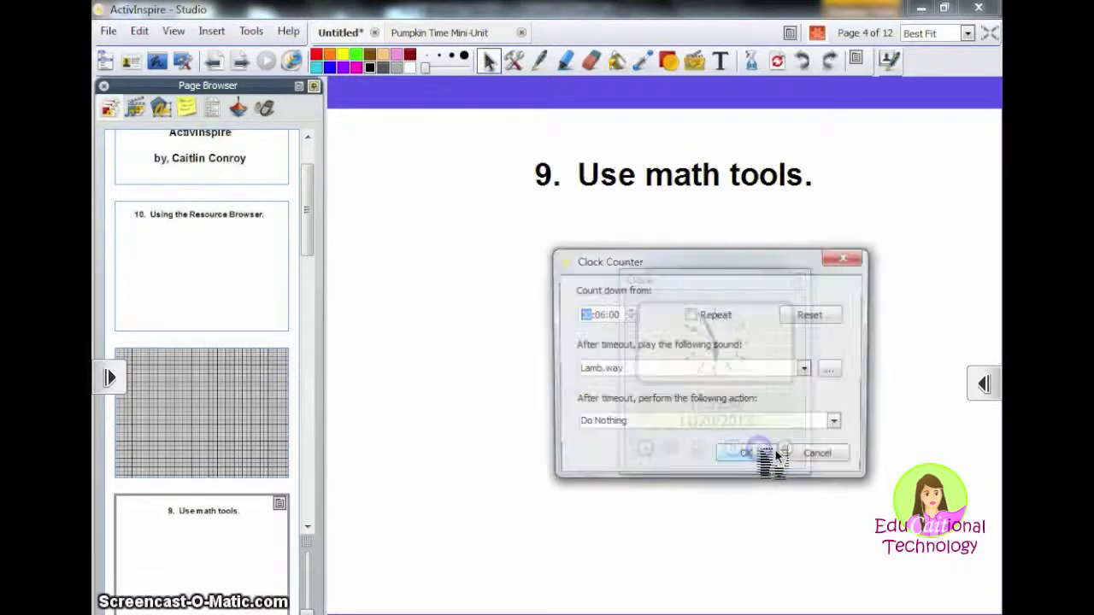
{"action": "left_click", "coordinate": [598, 316]}
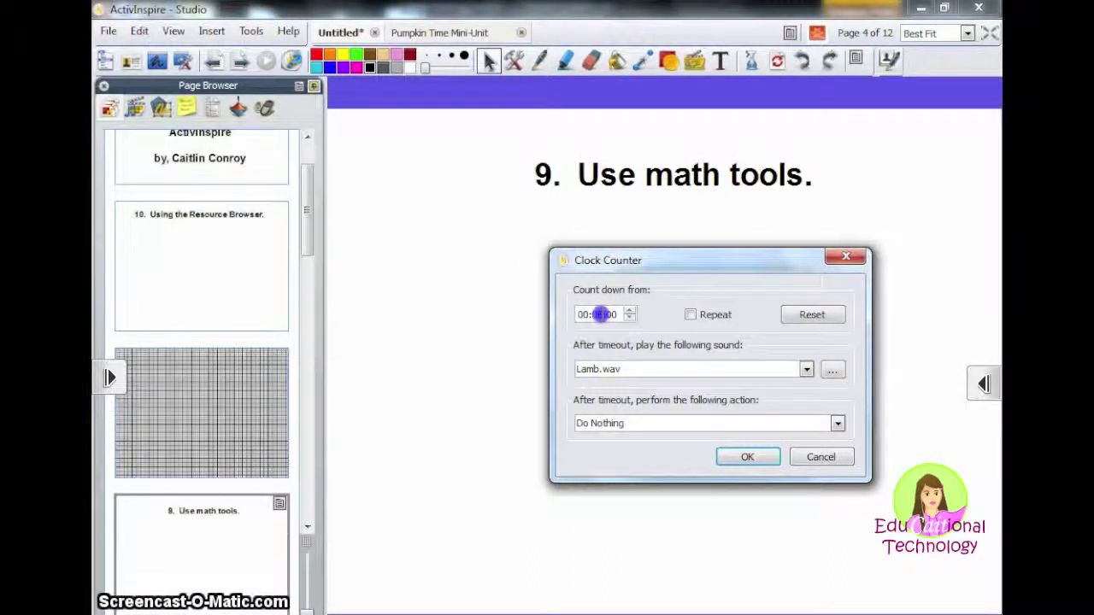
{"action": "left_click", "coordinate": [675, 369]}
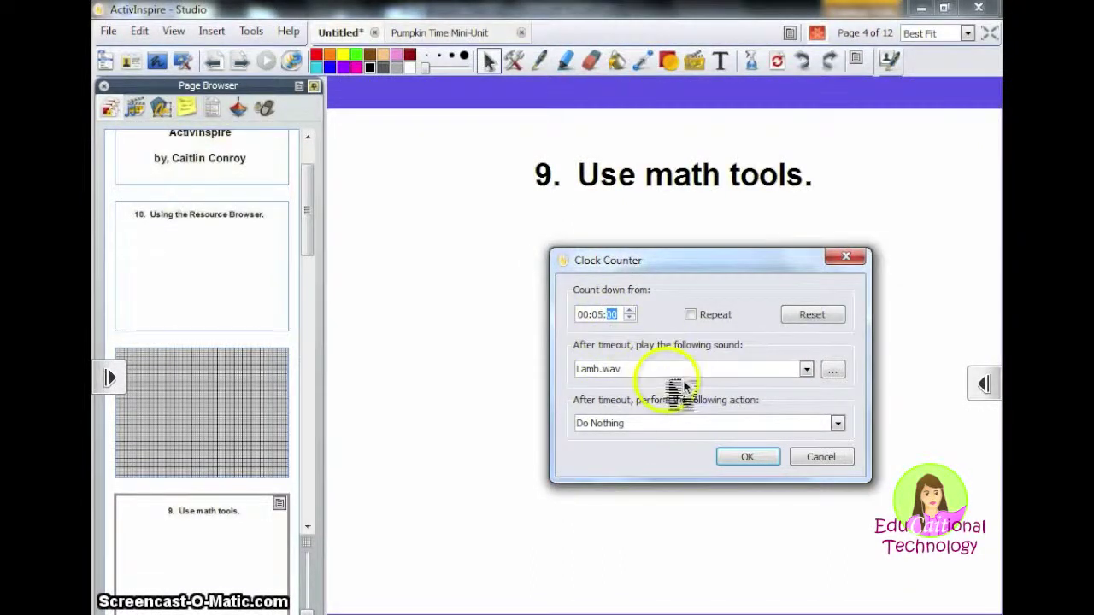
{"action": "scroll", "coordinate": [764, 464], "scroll_direction": "down", "scroll_amount": 2}
{"action": "left_click_drag", "start_coordinate": [808, 462], "coordinate": [793, 374]}
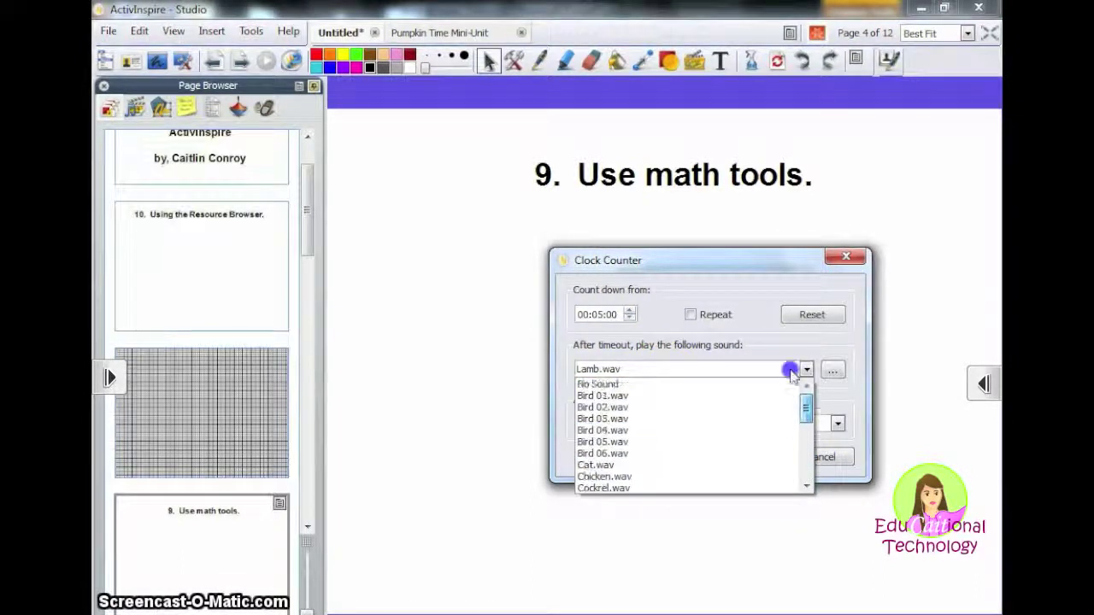
{"action": "left_click", "coordinate": [710, 430]}
{"action": "left_click", "coordinate": [818, 460]}
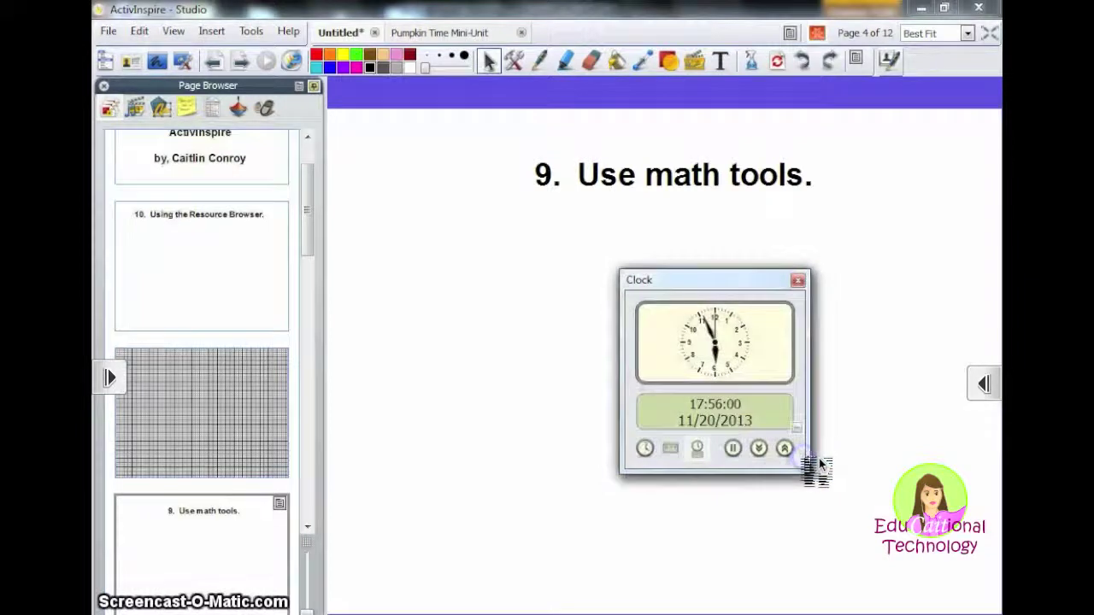
{"action": "left_click", "coordinate": [795, 281]}
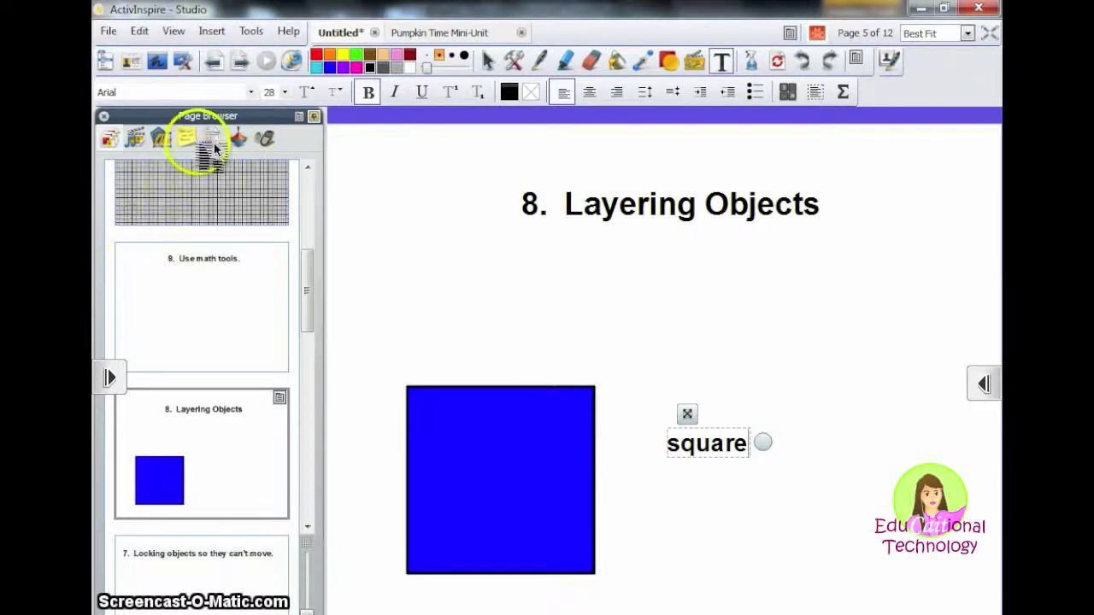
Step: Try moving Text2 between layers in the Object Browser and reposition the label and blue square
{"action": "left_click", "coordinate": [171, 148]}
{"action": "left_click", "coordinate": [209, 261]}
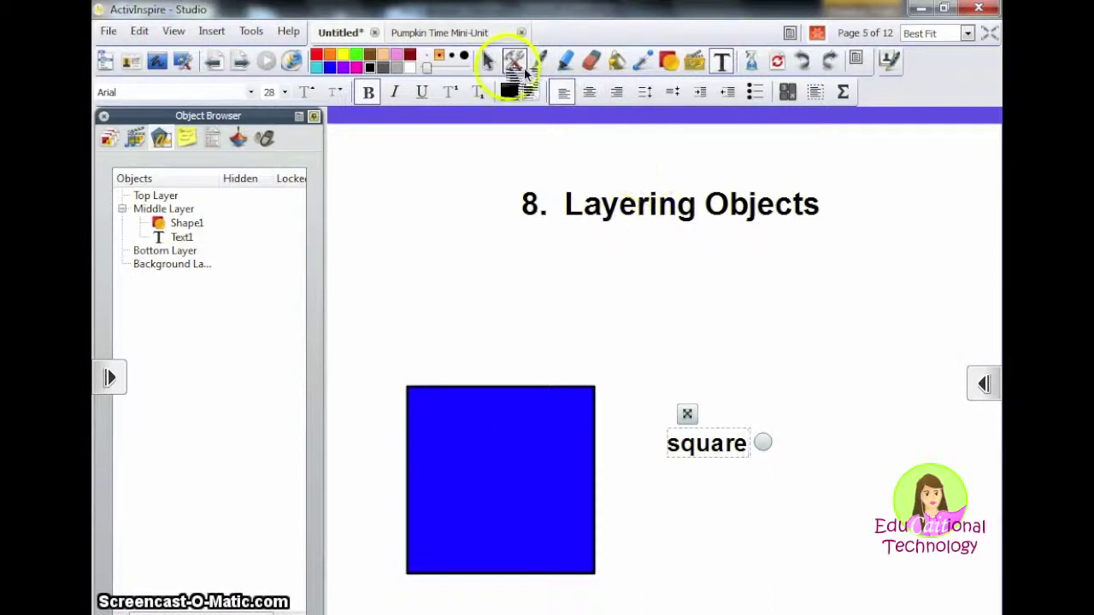
{"action": "left_click", "coordinate": [488, 61]}
{"action": "left_click_drag", "start_coordinate": [182, 193], "coordinate": [207, 232]}
{"action": "left_click", "coordinate": [672, 419]}
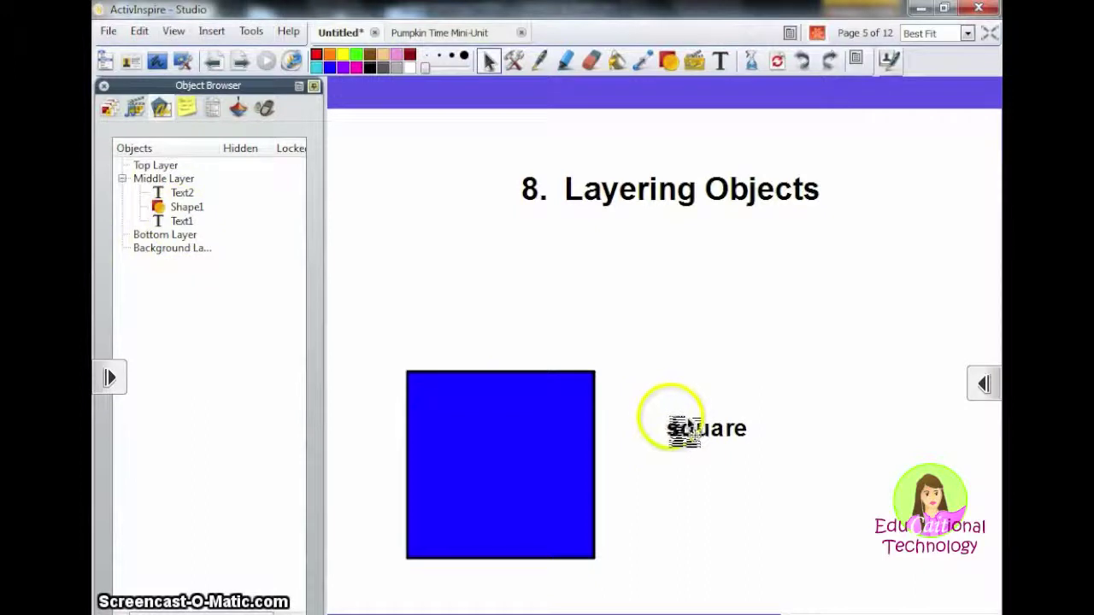
{"action": "mouse_move", "coordinate": [700, 425]}
{"action": "left_mouse_down"}
{"action": "mouse_move", "coordinate": [515, 449]}
{"action": "mouse_move", "coordinate": [518, 488]}
{"action": "mouse_move", "coordinate": [527, 455]}
{"action": "mouse_move", "coordinate": [683, 443]}
{"action": "mouse_move", "coordinate": [705, 422]}
{"action": "left_mouse_up"}
{"action": "left_click_drag", "start_coordinate": [182, 193], "coordinate": [191, 244]}
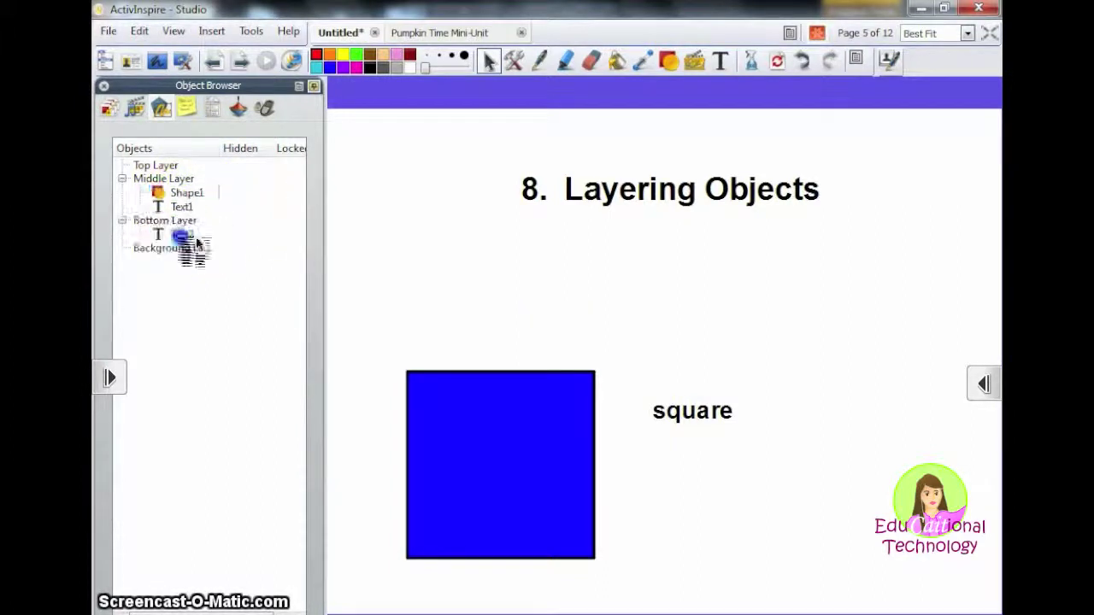
{"action": "left_click_drag", "start_coordinate": [175, 195], "coordinate": [158, 168]}
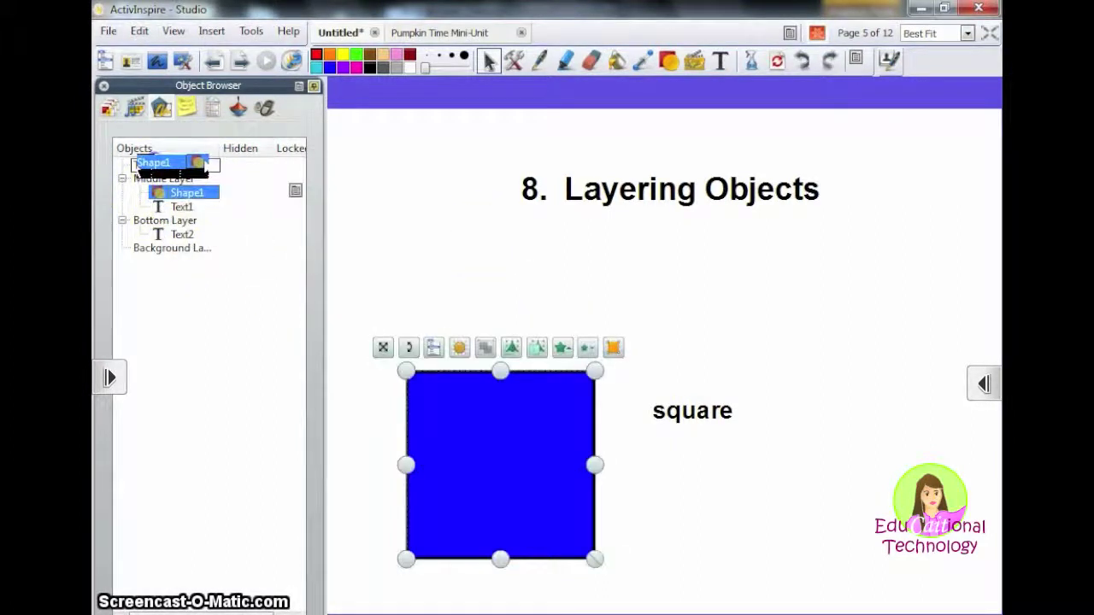
{"action": "left_click_drag", "start_coordinate": [542, 454], "coordinate": [598, 412]}
Step: Put the square label on the top layer and centre it on the blue square
{"action": "left_click", "coordinate": [664, 416]}
{"action": "mouse_move", "coordinate": [182, 234]}
{"action": "left_mouse_down"}
{"action": "mouse_move", "coordinate": [171, 209]}
{"action": "mouse_move", "coordinate": [193, 218]}
{"action": "mouse_move", "coordinate": [200, 244]}
{"action": "mouse_move", "coordinate": [205, 175]}
{"action": "mouse_move", "coordinate": [195, 240]}
{"action": "mouse_move", "coordinate": [199, 187]}
{"action": "mouse_move", "coordinate": [183, 224]}
{"action": "left_mouse_up"}
{"action": "left_click", "coordinate": [564, 410]}
{"action": "left_click_drag", "start_coordinate": [683, 413], "coordinate": [549, 421]}
{"action": "left_click", "coordinate": [803, 437]}
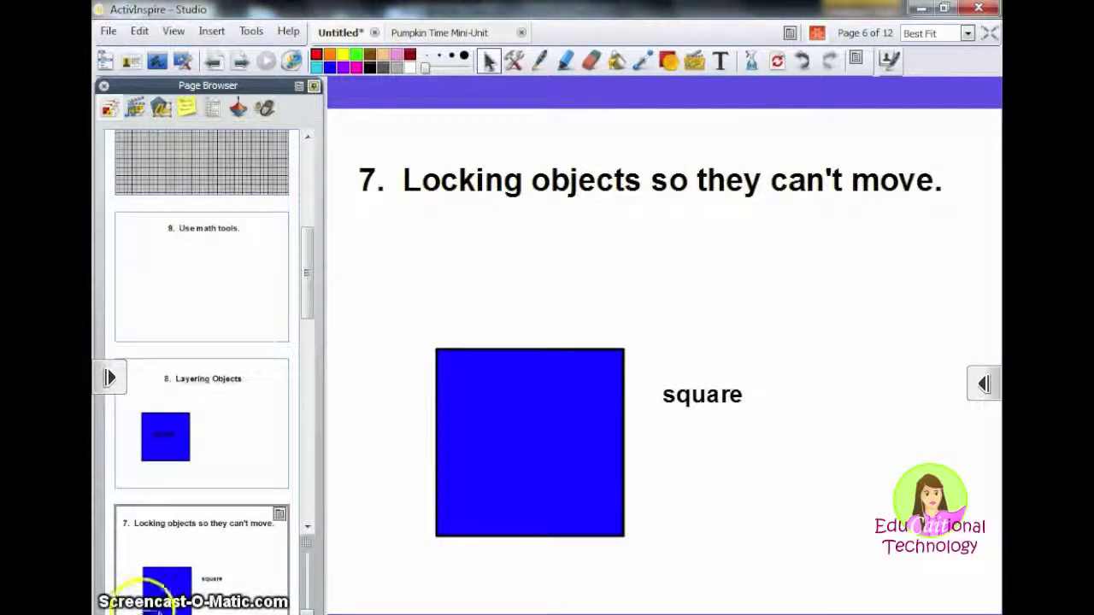
Step: Lock the blue square in place and confirm it no longer moves
{"action": "left_click_drag", "start_coordinate": [488, 496], "coordinate": [556, 437]}
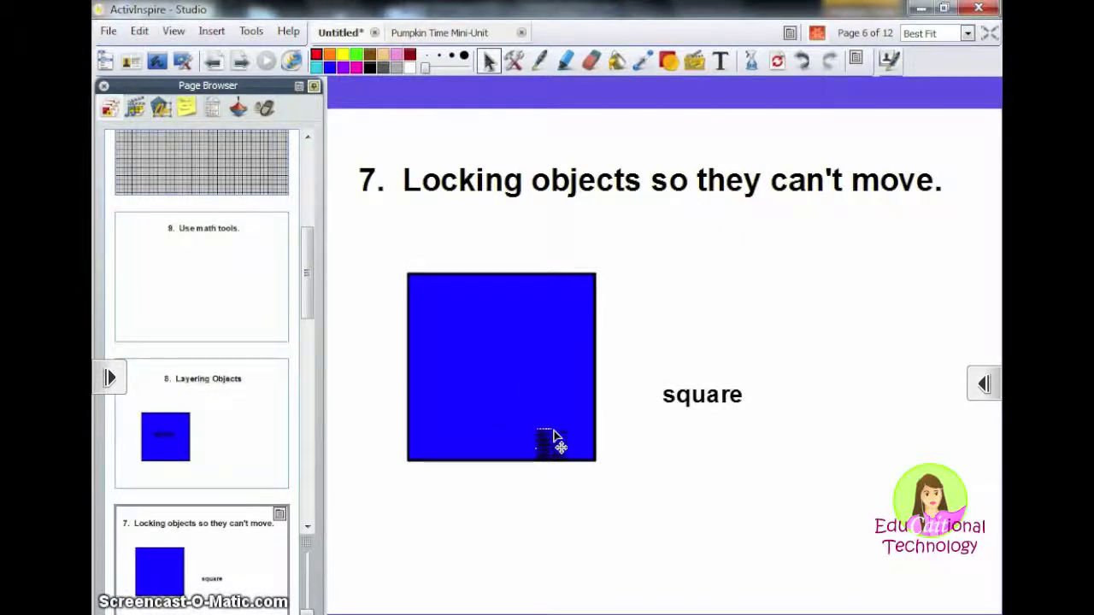
{"action": "left_click", "coordinate": [554, 437]}
{"action": "right_click", "coordinate": [555, 439]}
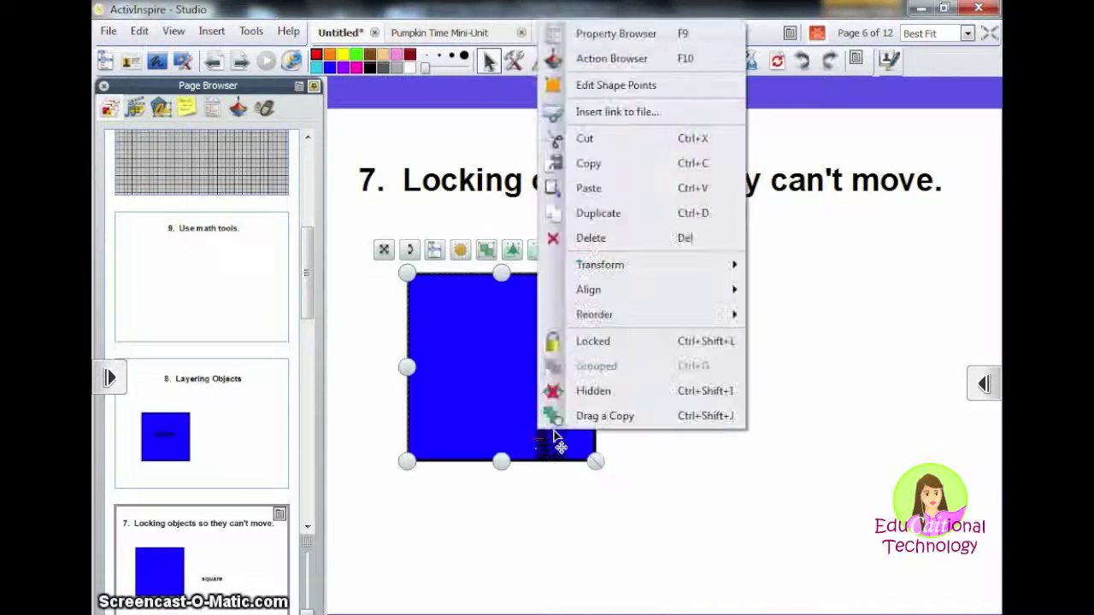
{"action": "left_click", "coordinate": [617, 340]}
{"action": "left_click_drag", "start_coordinate": [610, 354], "coordinate": [508, 414]}
Step: Place the square label inside the locked square, then go to the Drag a Copy page
{"action": "left_click_drag", "start_coordinate": [726, 396], "coordinate": [532, 374]}
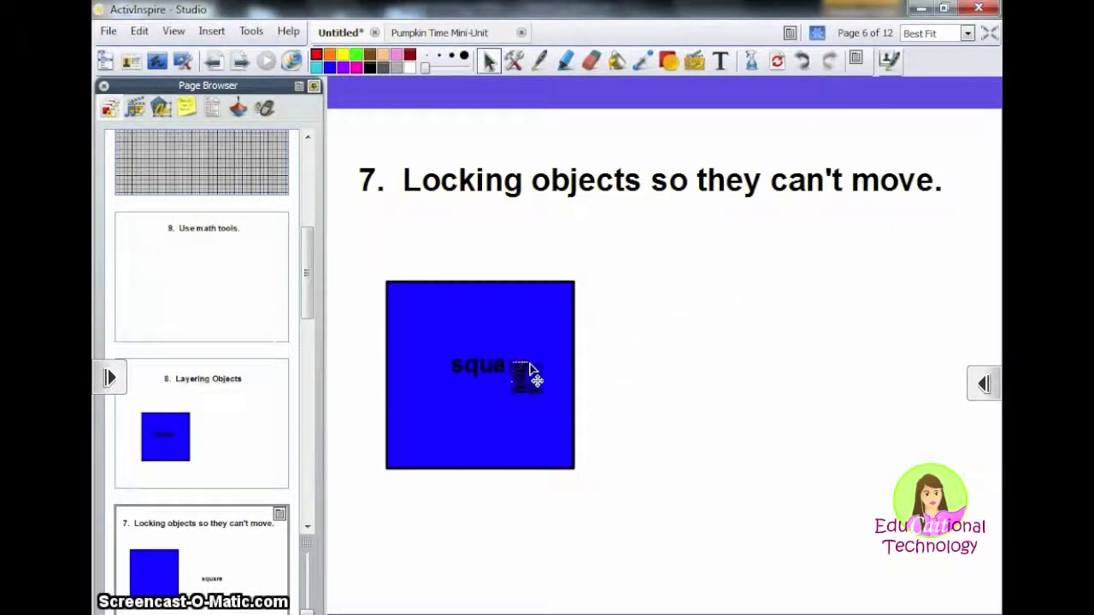
{"action": "left_click", "coordinate": [725, 286]}
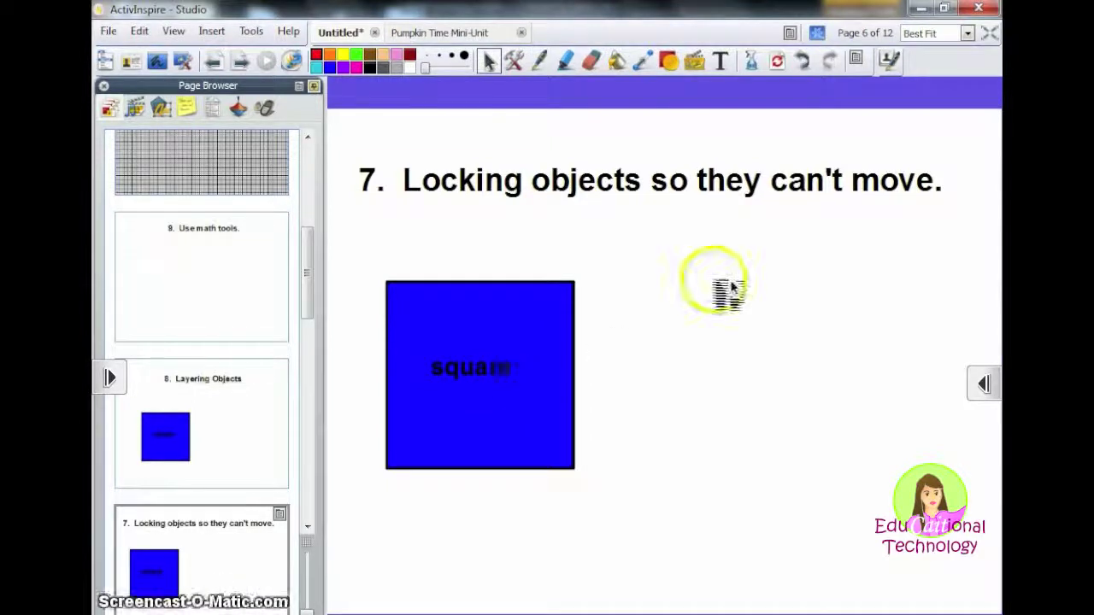
{"action": "left_click", "coordinate": [562, 267]}
{"action": "left_click_drag", "start_coordinate": [476, 370], "coordinate": [483, 374]}
{"action": "left_click", "coordinate": [645, 402]}
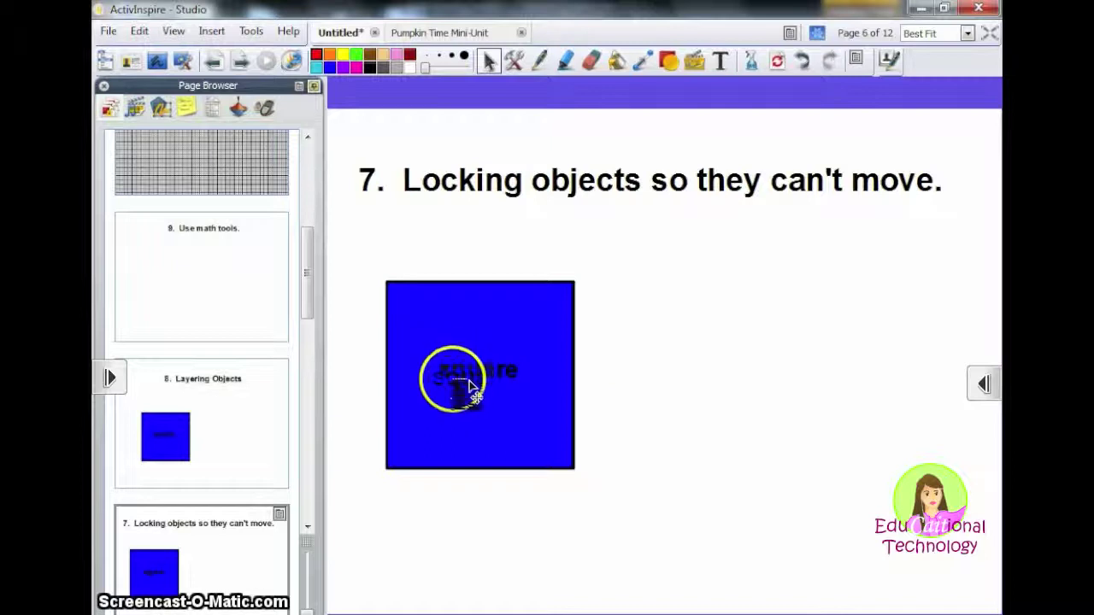
{"action": "left_click", "coordinate": [289, 578]}
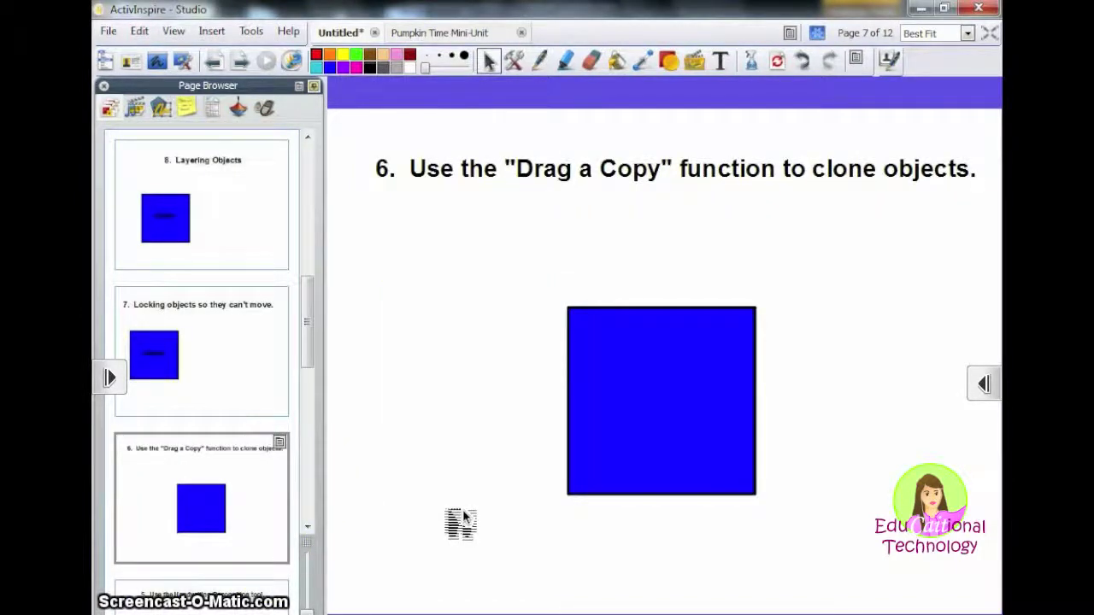
{"action": "left_click", "coordinate": [602, 470]}
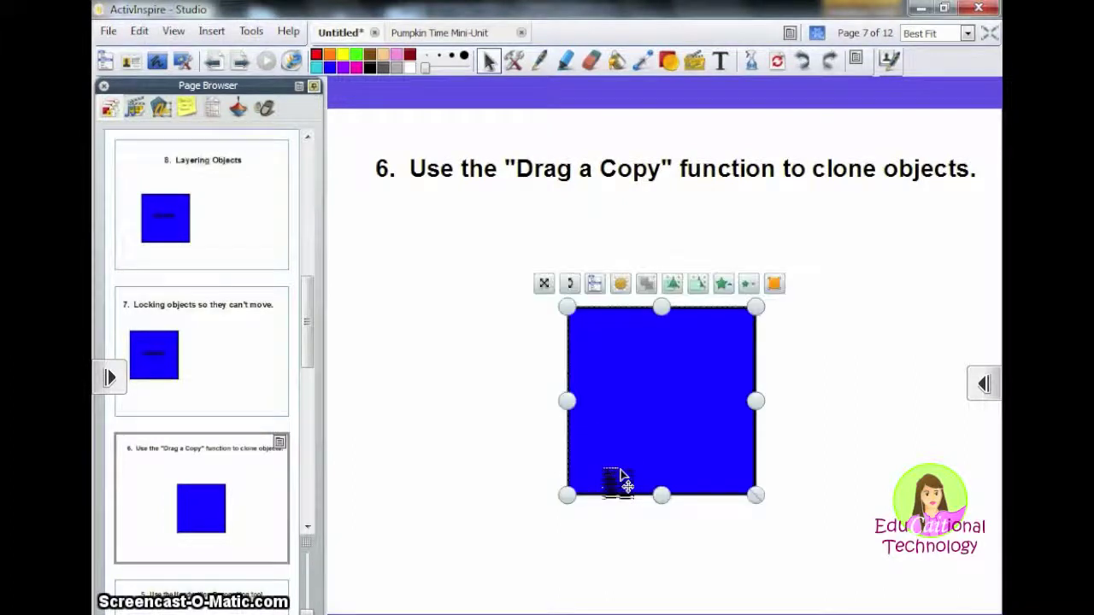
Step: Set the blue square to Drag a Copy and pull copies off it, one to the upper right
{"action": "left_click_drag", "start_coordinate": [624, 476], "coordinate": [661, 453]}
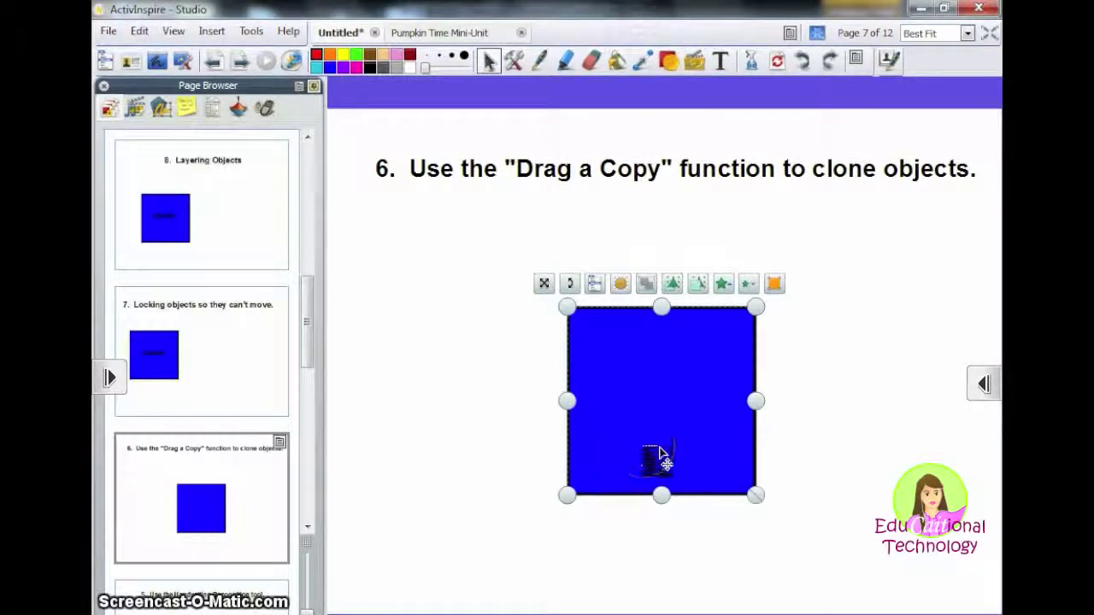
{"action": "right_click", "coordinate": [659, 453]}
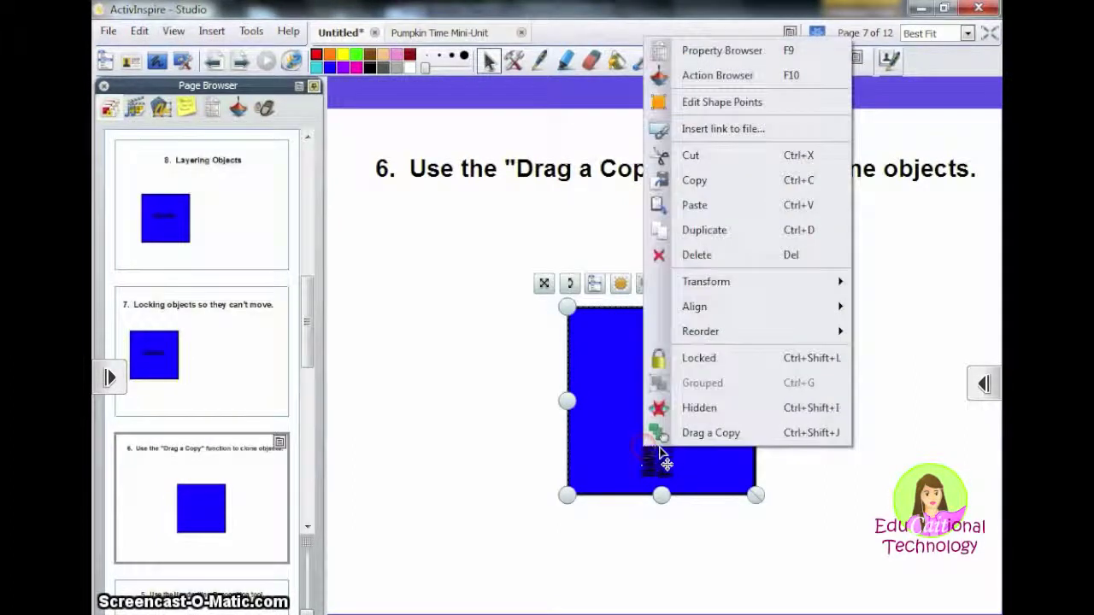
{"action": "left_click_drag", "start_coordinate": [647, 444], "coordinate": [692, 439]}
{"action": "left_click_drag", "start_coordinate": [655, 350], "coordinate": [586, 439]}
{"action": "left_click_drag", "start_coordinate": [658, 439], "coordinate": [889, 205]}
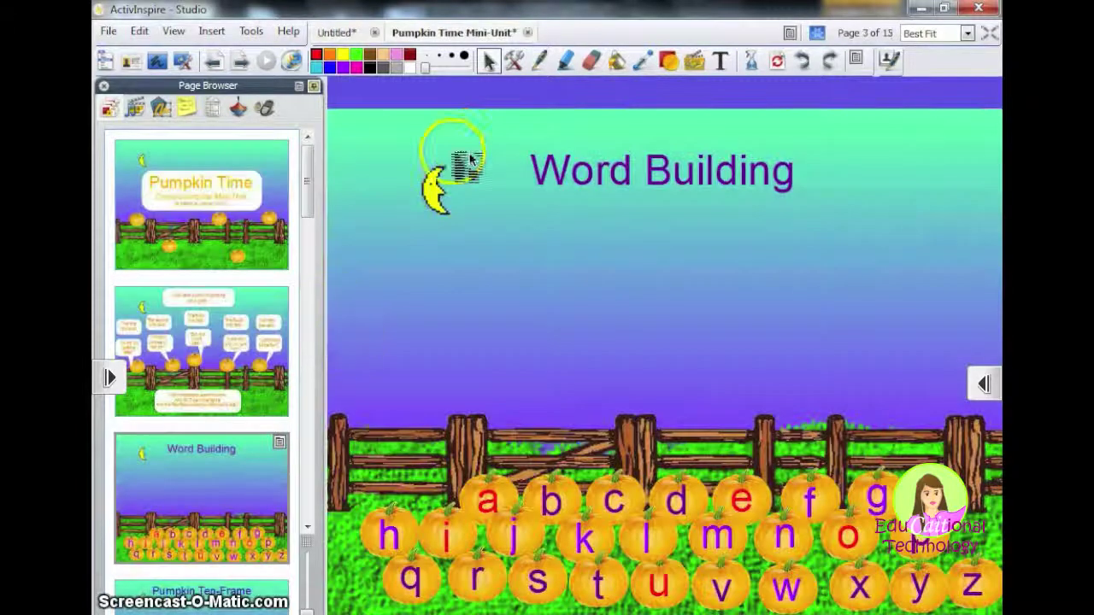
{"action": "left_click_drag", "start_coordinate": [469, 159], "coordinate": [393, 233]}
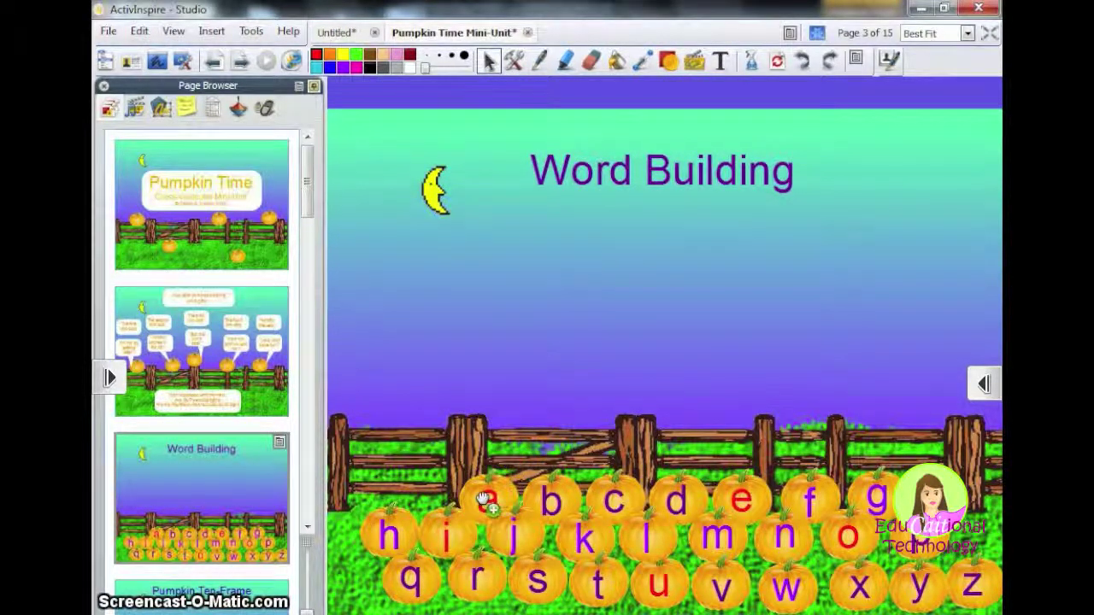
Step: Drag copies of the b, a and t pumpkins above the fence to spell 'bat'
{"action": "left_click_drag", "start_coordinate": [481, 487], "coordinate": [556, 412]}
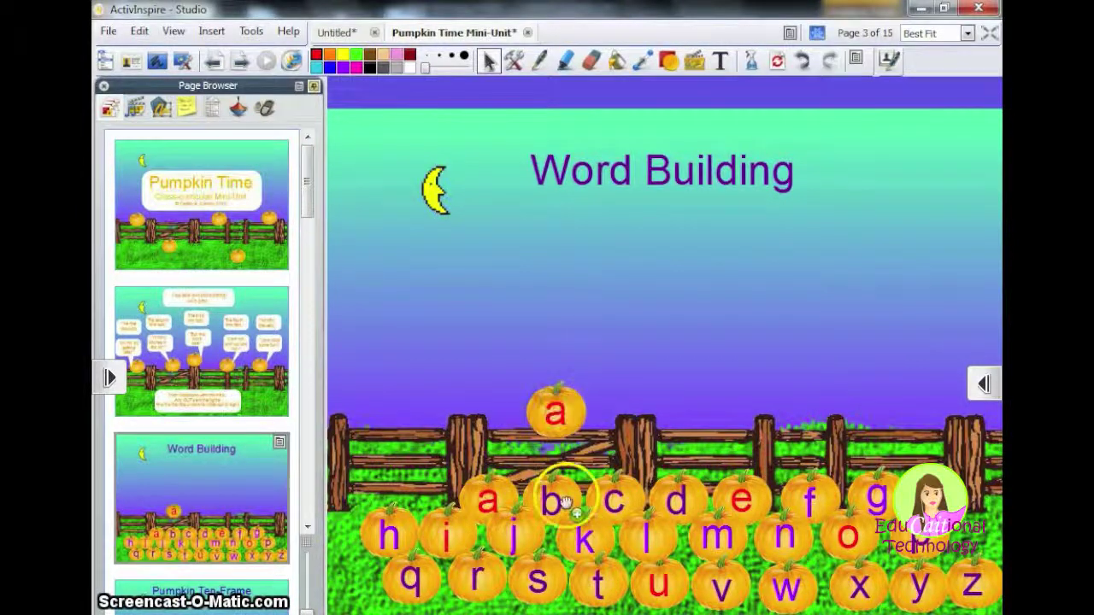
{"action": "left_click_drag", "start_coordinate": [579, 497], "coordinate": [496, 414]}
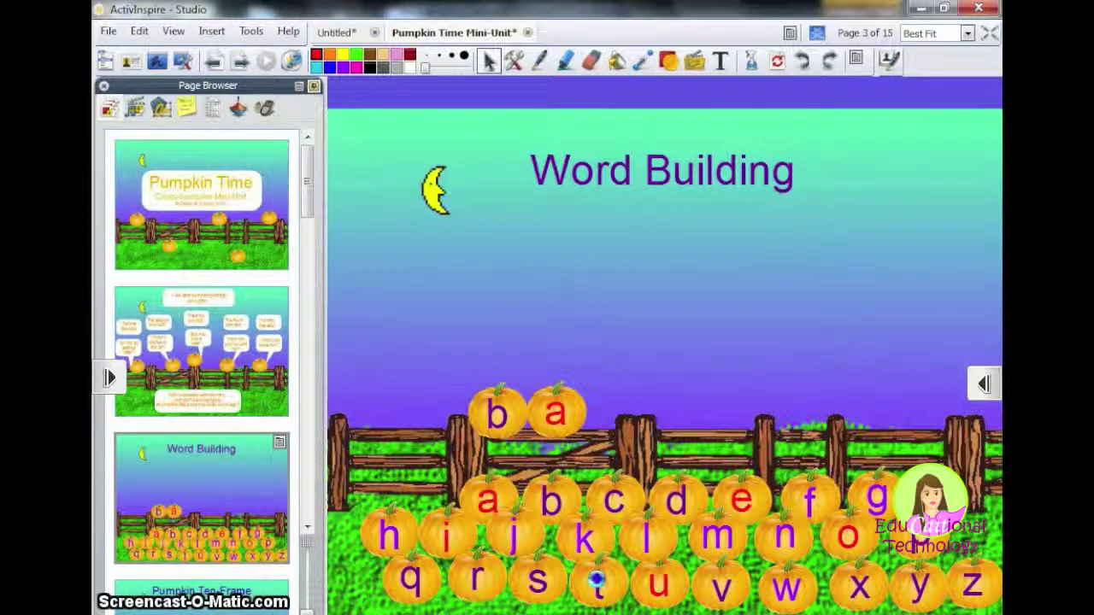
{"action": "left_click_drag", "start_coordinate": [596, 580], "coordinate": [612, 412]}
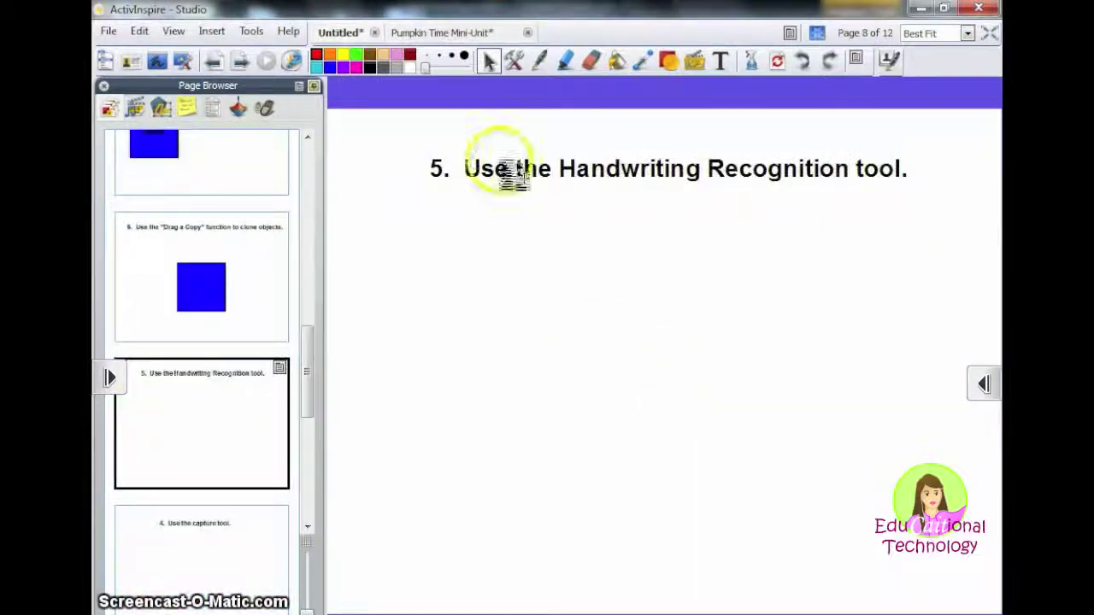
Step: Write 'square' freehand with Handwriting Recognition so it converts to typed text
{"action": "left_click", "coordinate": [543, 64]}
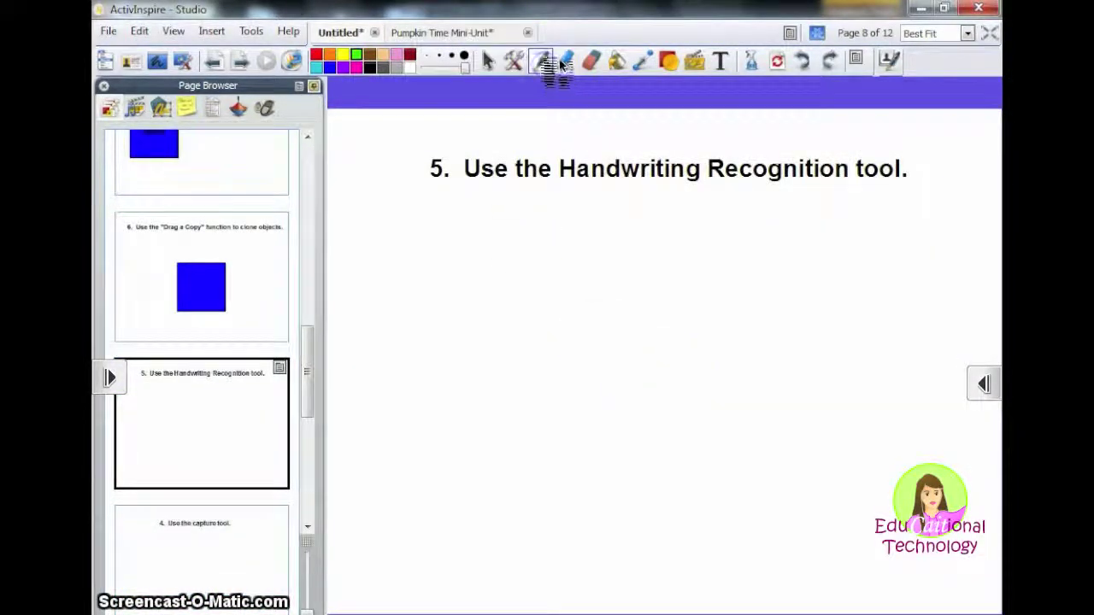
{"action": "left_click", "coordinate": [253, 30]}
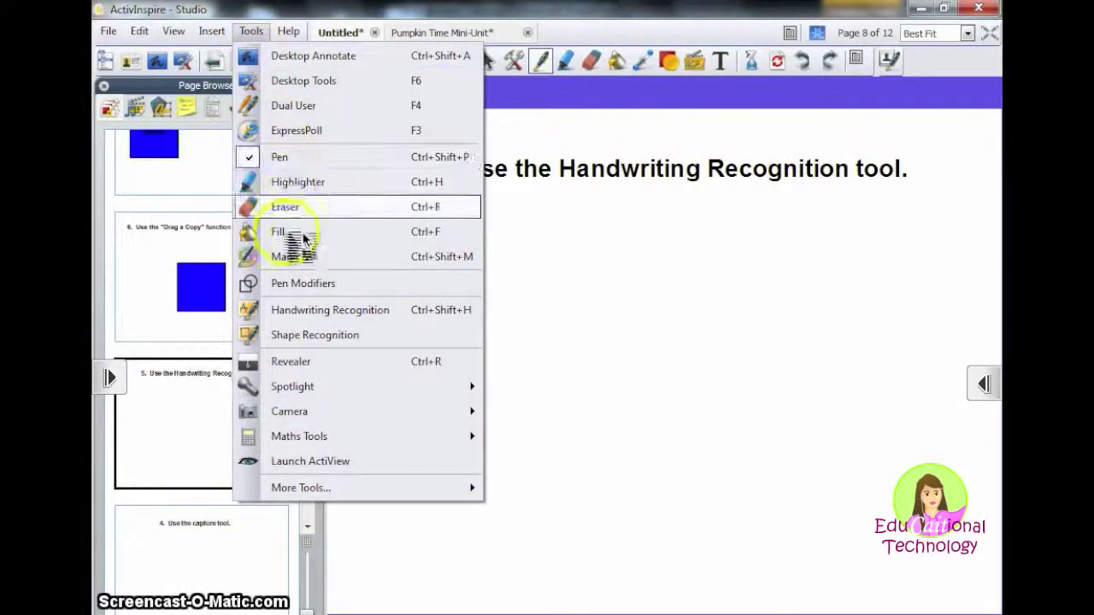
{"action": "left_click", "coordinate": [305, 320]}
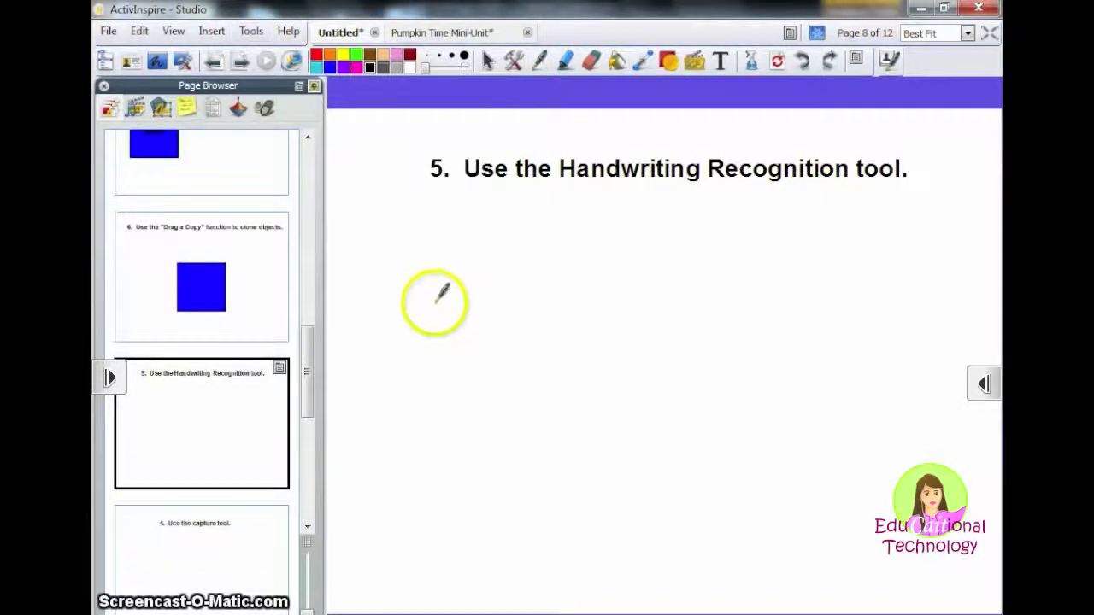
{"action": "mouse_move", "coordinate": [439, 302]}
{"action": "left_mouse_down"}
{"action": "mouse_move", "coordinate": [400, 327]}
{"action": "mouse_move", "coordinate": [405, 368]}
{"action": "mouse_move", "coordinate": [384, 353]}
{"action": "left_mouse_up"}
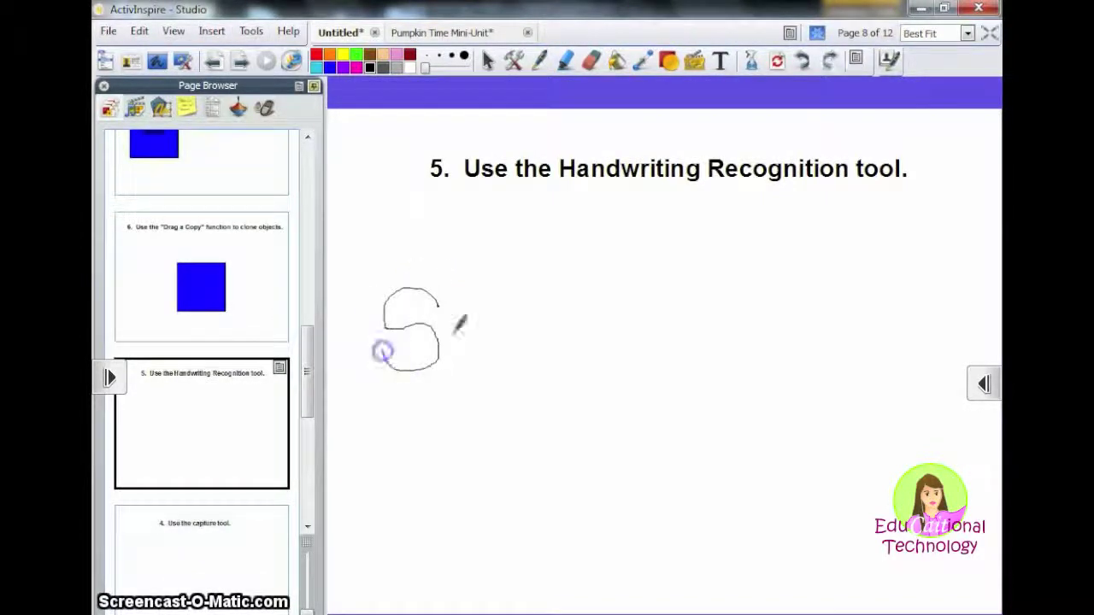
{"action": "mouse_move", "coordinate": [509, 290]}
{"action": "left_mouse_down"}
{"action": "mouse_move", "coordinate": [453, 342]}
{"action": "mouse_move", "coordinate": [505, 293]}
{"action": "mouse_move", "coordinate": [501, 425]}
{"action": "mouse_move", "coordinate": [545, 416]}
{"action": "left_mouse_up"}
{"action": "left_click_drag", "start_coordinate": [533, 295], "coordinate": [602, 289]}
{"action": "left_click_drag", "start_coordinate": [614, 346], "coordinate": [625, 346]}
{"action": "mouse_move", "coordinate": [694, 289]}
{"action": "left_mouse_down"}
{"action": "mouse_move", "coordinate": [708, 338]}
{"action": "mouse_move", "coordinate": [766, 281]}
{"action": "mouse_move", "coordinate": [806, 296]}
{"action": "mouse_move", "coordinate": [835, 296]}
{"action": "mouse_move", "coordinate": [837, 286]}
{"action": "mouse_move", "coordinate": [863, 323]}
{"action": "left_mouse_up"}
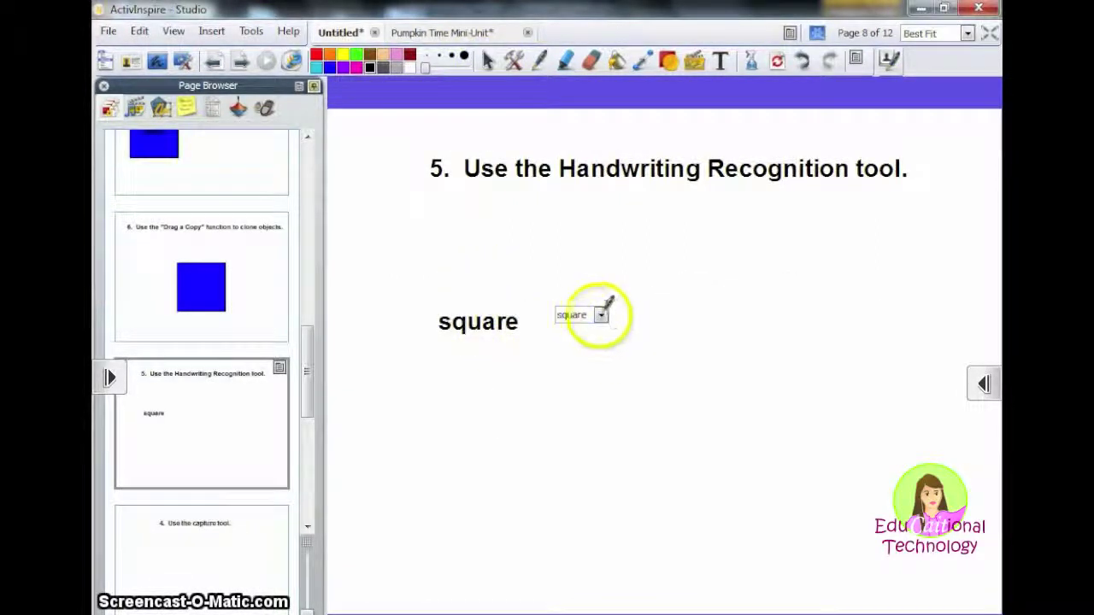
{"action": "left_click", "coordinate": [256, 33]}
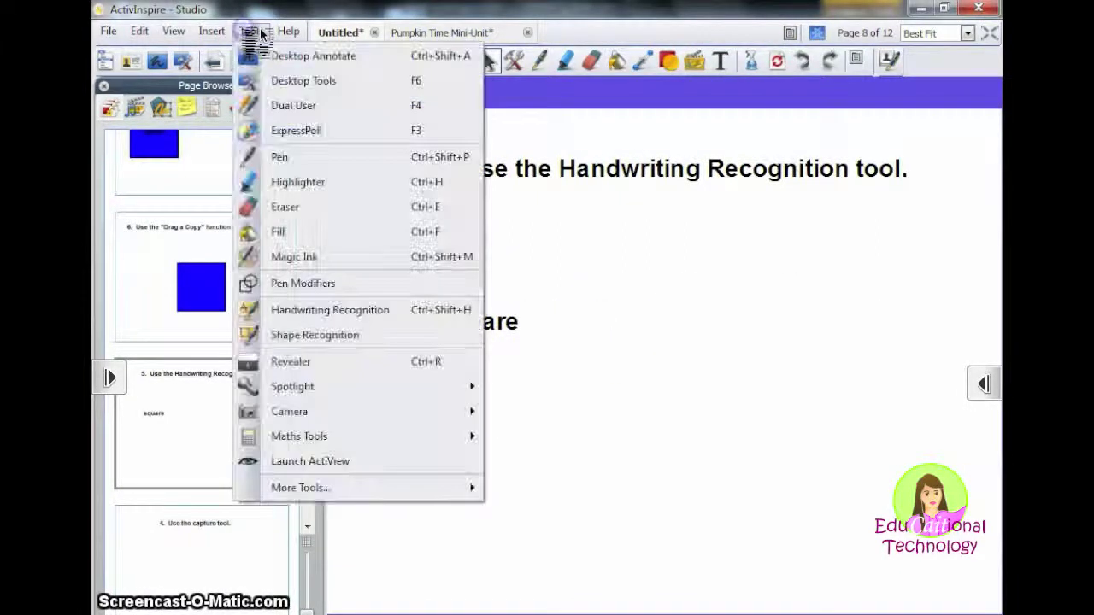
Step: Sketch a triangle and a rectangle with Shape Recognition, then move to the capture tool page
{"action": "left_click", "coordinate": [318, 336]}
{"action": "mouse_move", "coordinate": [588, 350]}
{"action": "left_mouse_down"}
{"action": "mouse_move", "coordinate": [652, 249]}
{"action": "mouse_move", "coordinate": [763, 348]}
{"action": "left_mouse_up"}
{"action": "left_click_drag", "start_coordinate": [656, 351], "coordinate": [587, 351]}
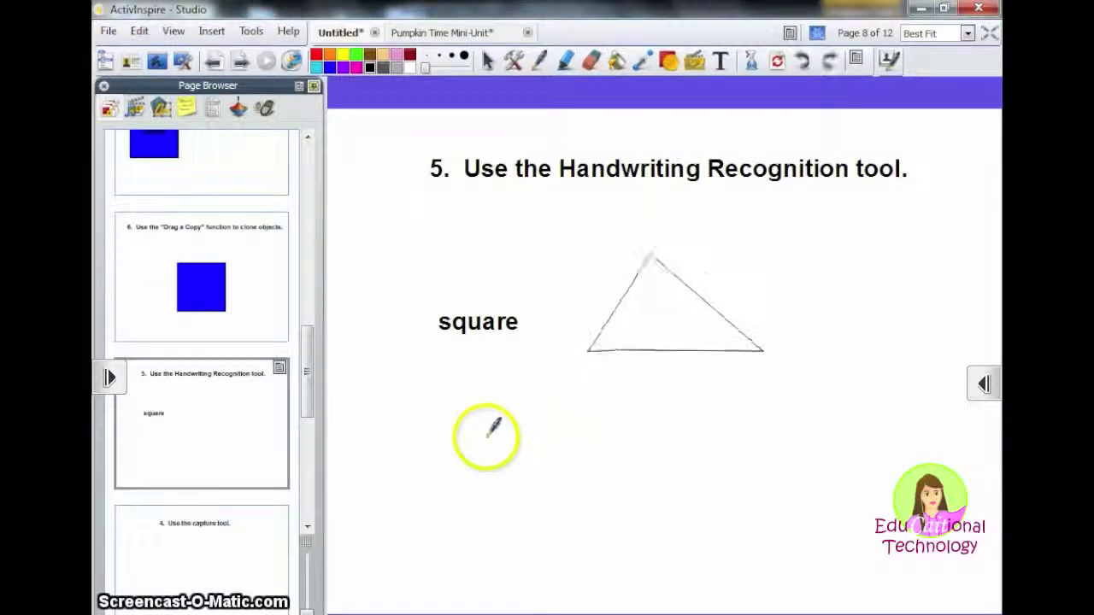
{"action": "mouse_move", "coordinate": [476, 408]}
{"action": "left_mouse_down"}
{"action": "mouse_move", "coordinate": [469, 484]}
{"action": "mouse_move", "coordinate": [597, 420]}
{"action": "mouse_move", "coordinate": [586, 501]}
{"action": "mouse_move", "coordinate": [469, 483]}
{"action": "left_mouse_up"}
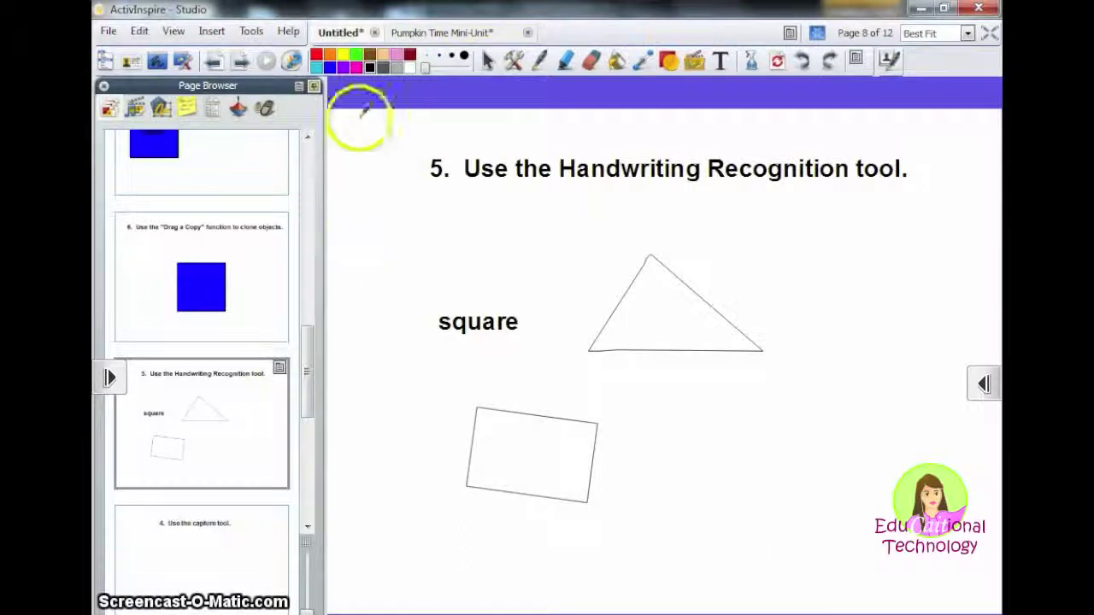
{"action": "key", "text": "Page_Down"}
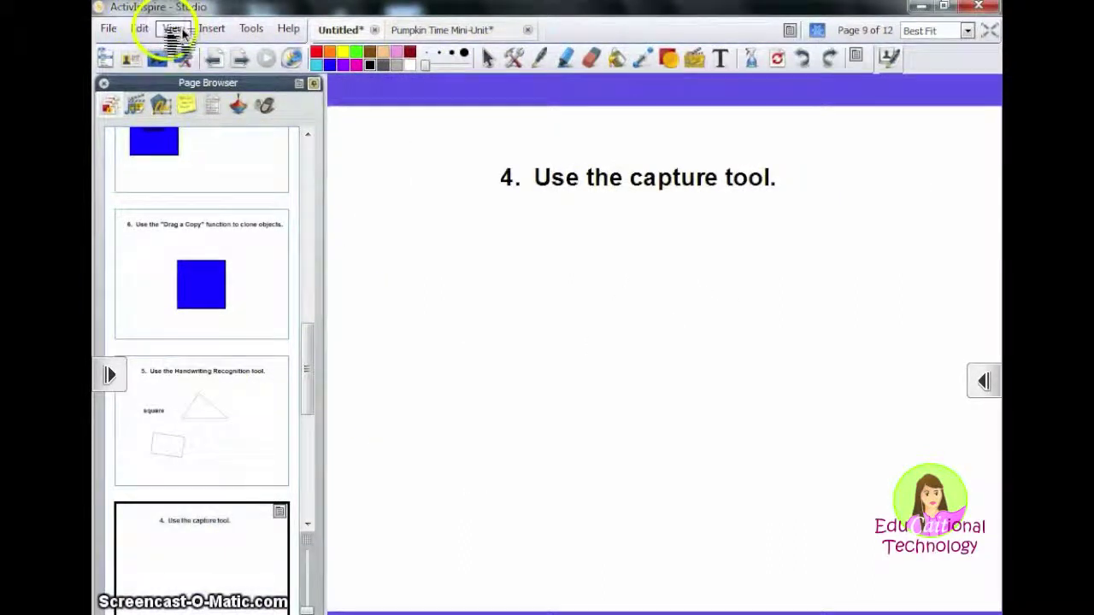
Step: Switch to Desktop Tools over the DIGRAPH sh PDF and open its radial menu
{"action": "left_click", "coordinate": [489, 58]}
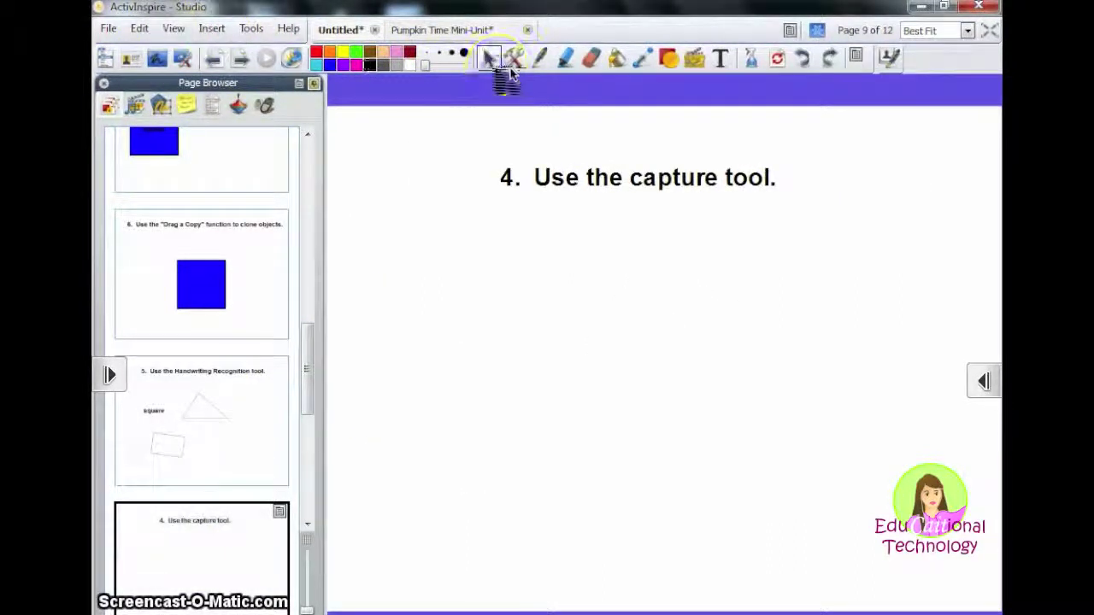
{"action": "left_click", "coordinate": [190, 67]}
{"action": "left_click", "coordinate": [546, 319]}
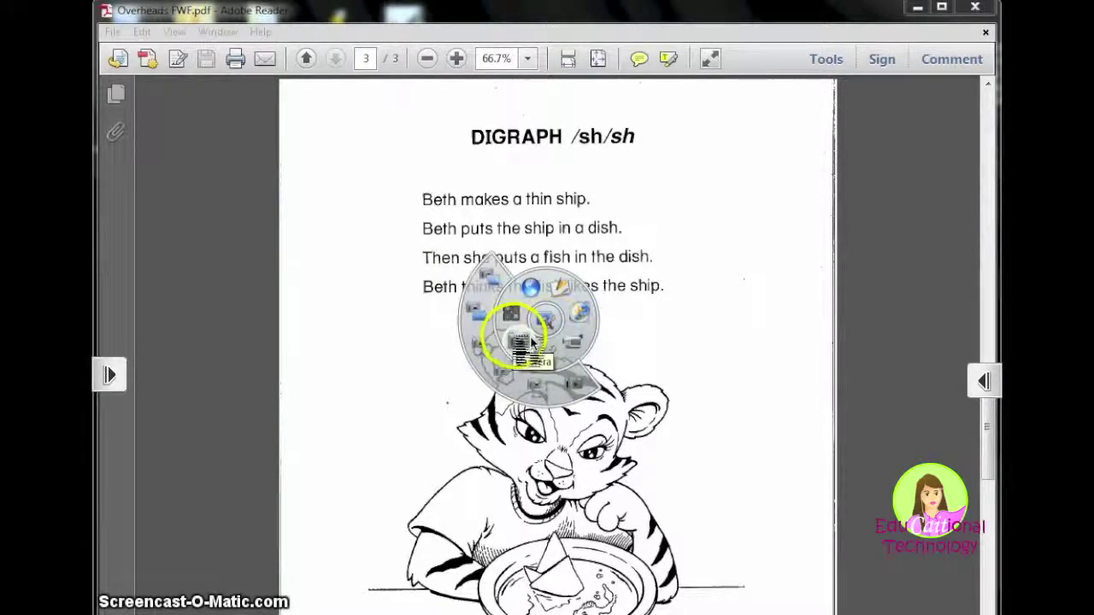
Step: Choose the Camera's Area Snapshot from the desktop tool menu
{"action": "left_click", "coordinate": [538, 325]}
{"action": "left_click", "coordinate": [547, 321]}
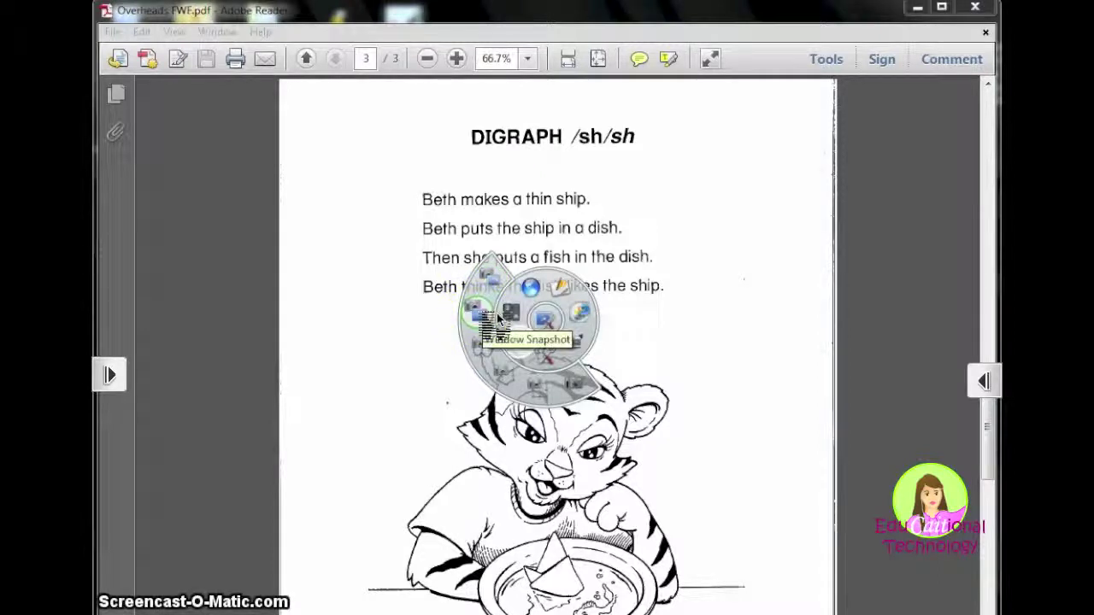
{"action": "left_click", "coordinate": [506, 370]}
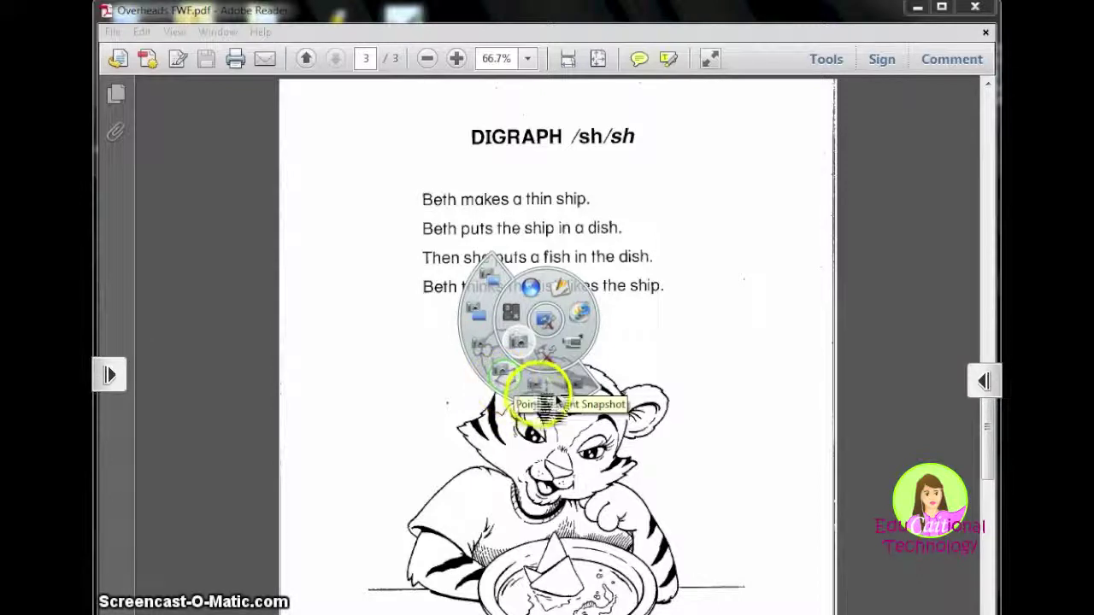
{"action": "left_click", "coordinate": [555, 400]}
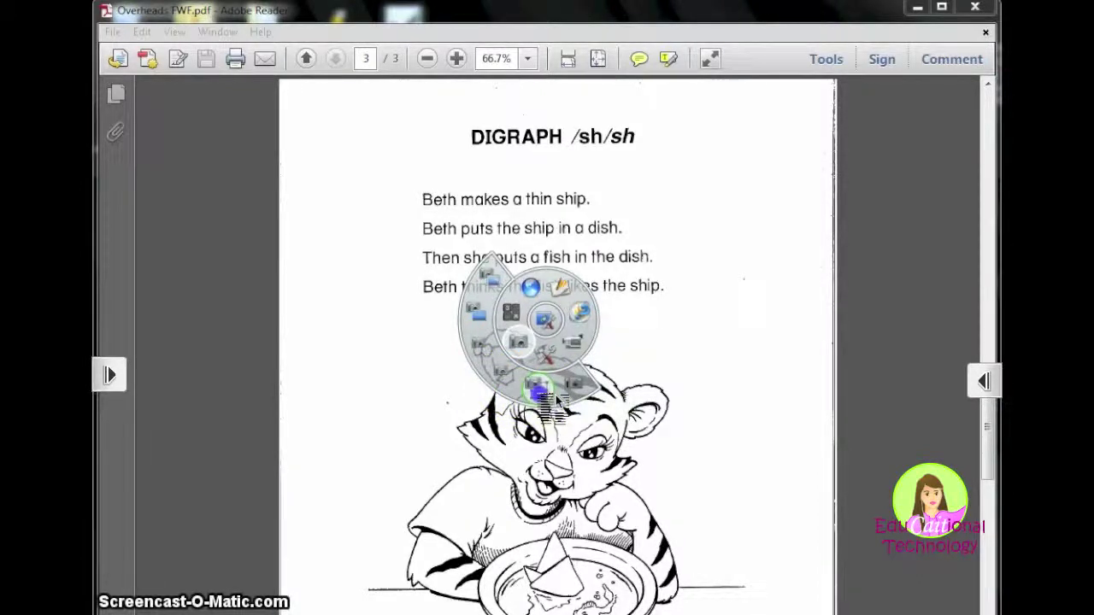
Step: Frame the four Beth sentences at 373 × 153, send them to a new page, and return
{"action": "left_click", "coordinate": [402, 162]}
{"action": "left_click_drag", "start_coordinate": [415, 188], "coordinate": [521, 195]}
{"action": "left_click_drag", "start_coordinate": [574, 233], "coordinate": [707, 436]}
{"action": "left_click_drag", "start_coordinate": [565, 364], "coordinate": [724, 320]}
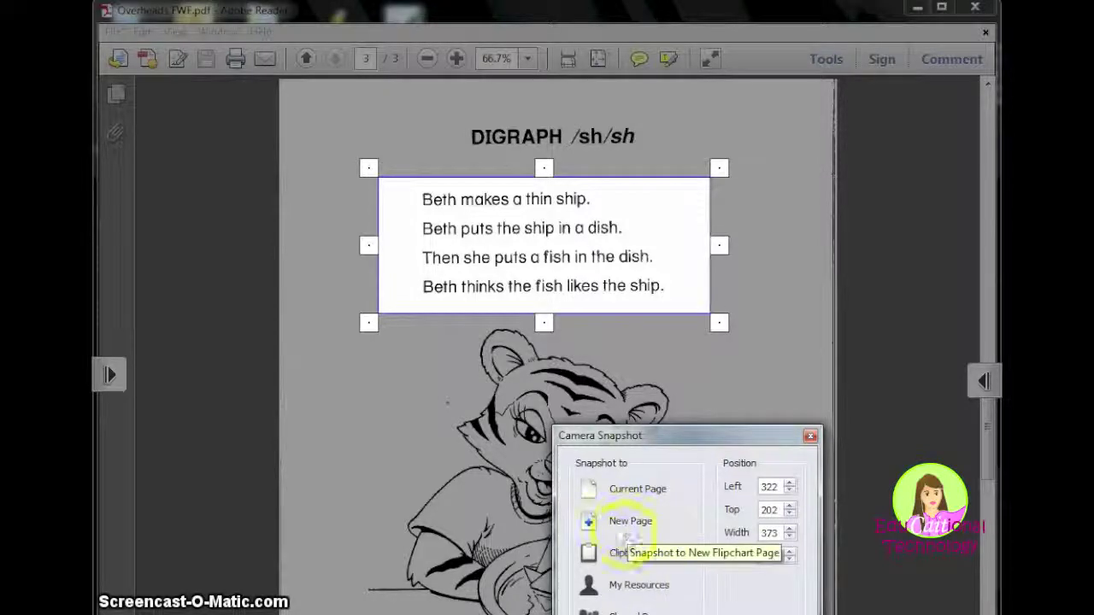
{"action": "left_click", "coordinate": [598, 528]}
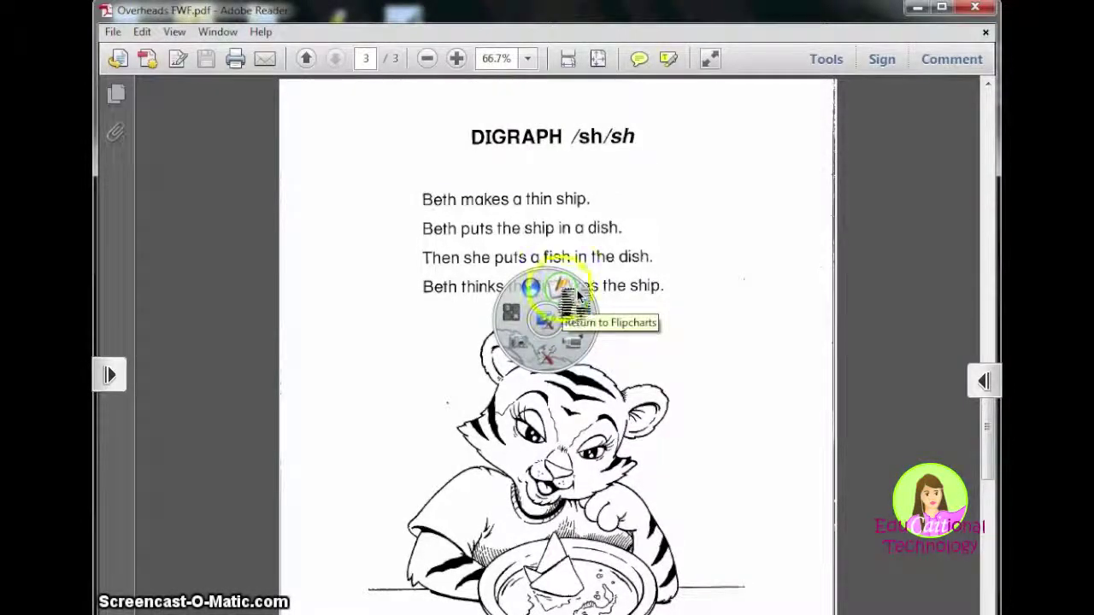
{"action": "left_click", "coordinate": [578, 299]}
Step: Move the captured sentences up and left, enlarge them by the corner handle, and reposition them
{"action": "left_click_drag", "start_coordinate": [587, 334], "coordinate": [456, 244]}
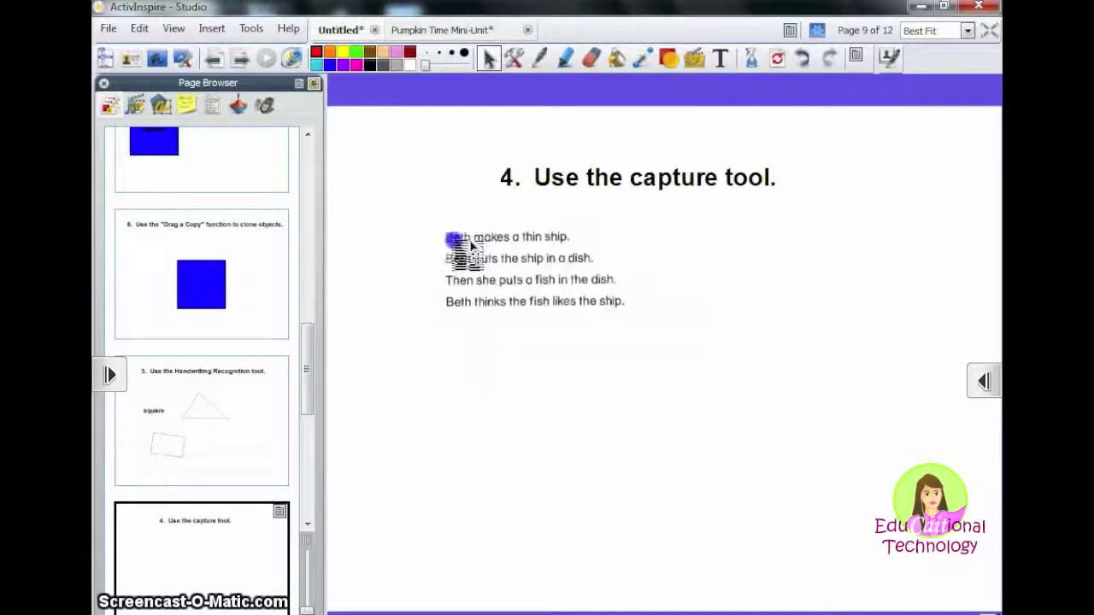
{"action": "left_click", "coordinate": [569, 318]}
{"action": "left_click_drag", "start_coordinate": [654, 318], "coordinate": [842, 391]}
{"action": "left_click_drag", "start_coordinate": [610, 313], "coordinate": [688, 399]}
Step: Go to page 10, 'Locate free flipcharts on Prometheanplanet.com'
{"action": "left_click", "coordinate": [517, 485]}
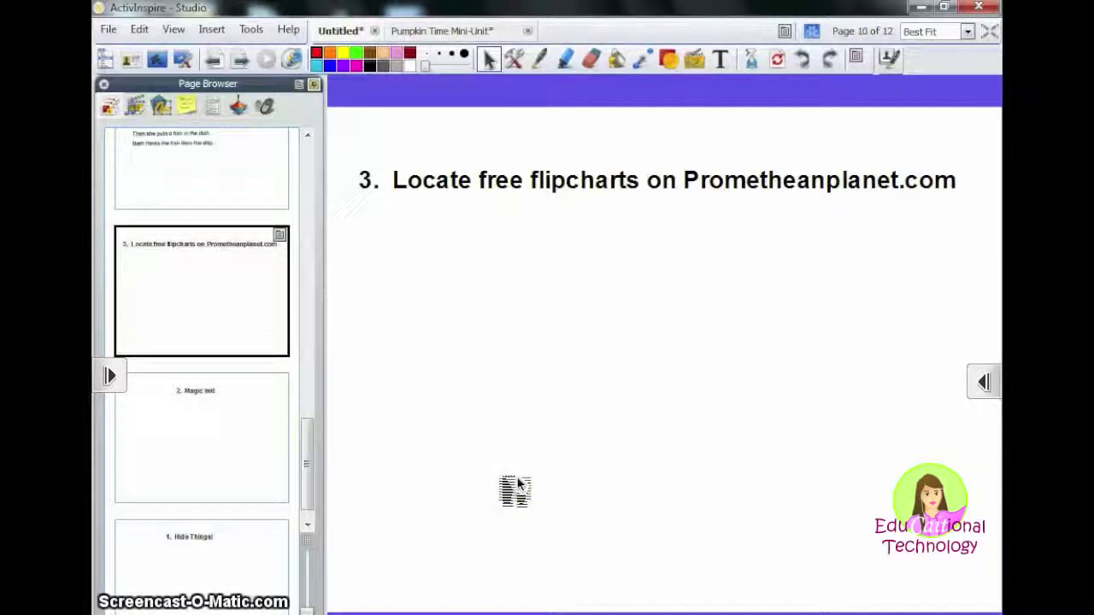
{"action": "left_click_drag", "start_coordinate": [517, 484], "coordinate": [513, 459]}
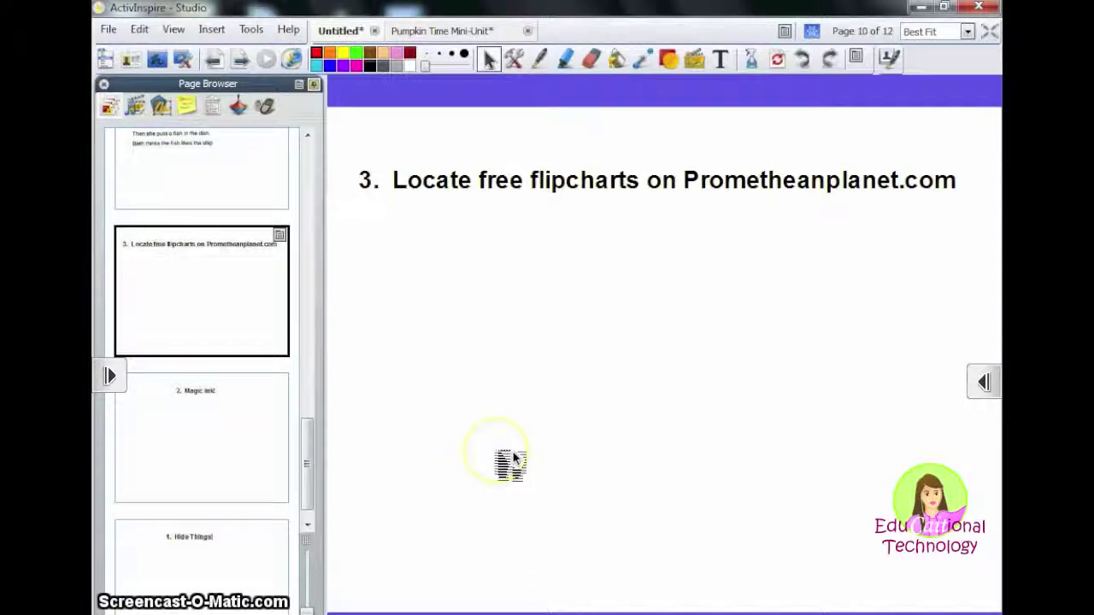
{"action": "left_click_drag", "start_coordinate": [513, 462], "coordinate": [510, 457]}
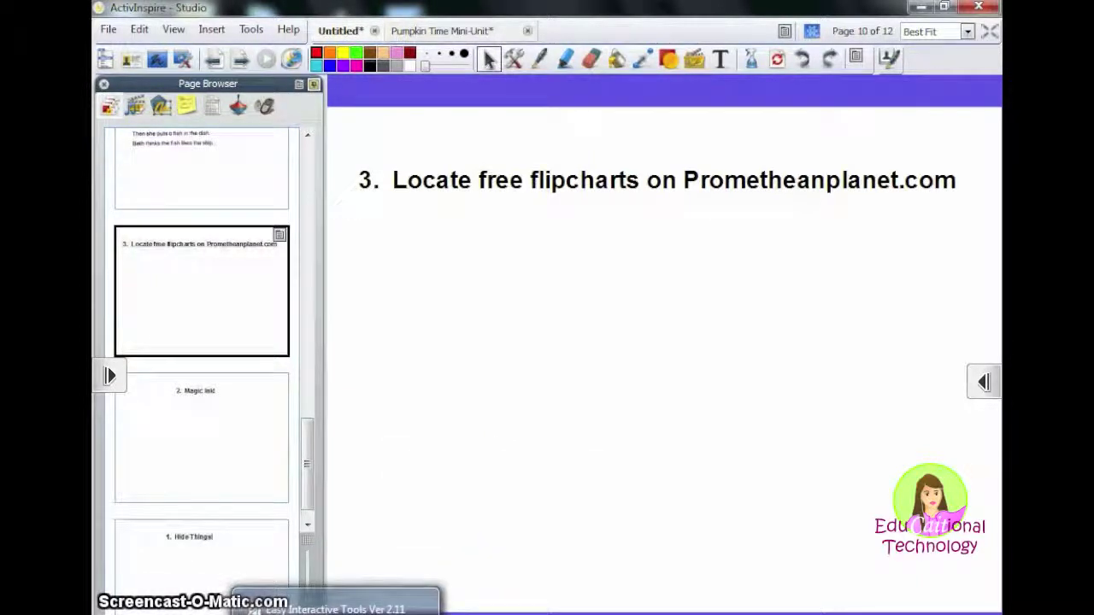
Step: In the Promethean Planet browser window, search resources for 'Harcourt Trophies First Grade'
{"action": "mouse_move", "coordinate": [393, 608]}
{"action": "left_click", "coordinate": [574, 581]}
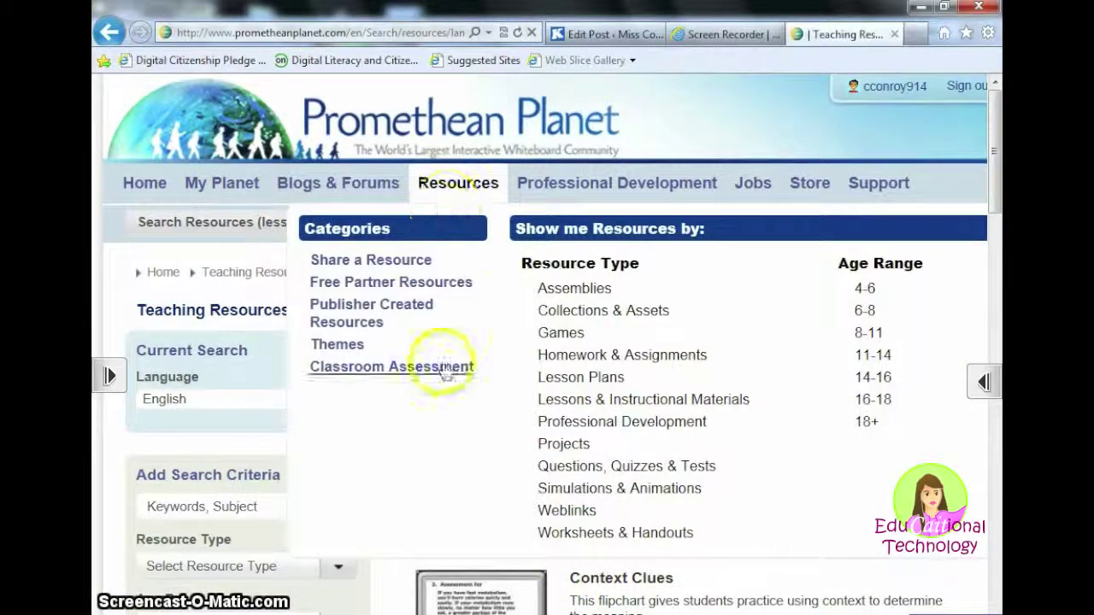
{"action": "left_click", "coordinate": [645, 224]}
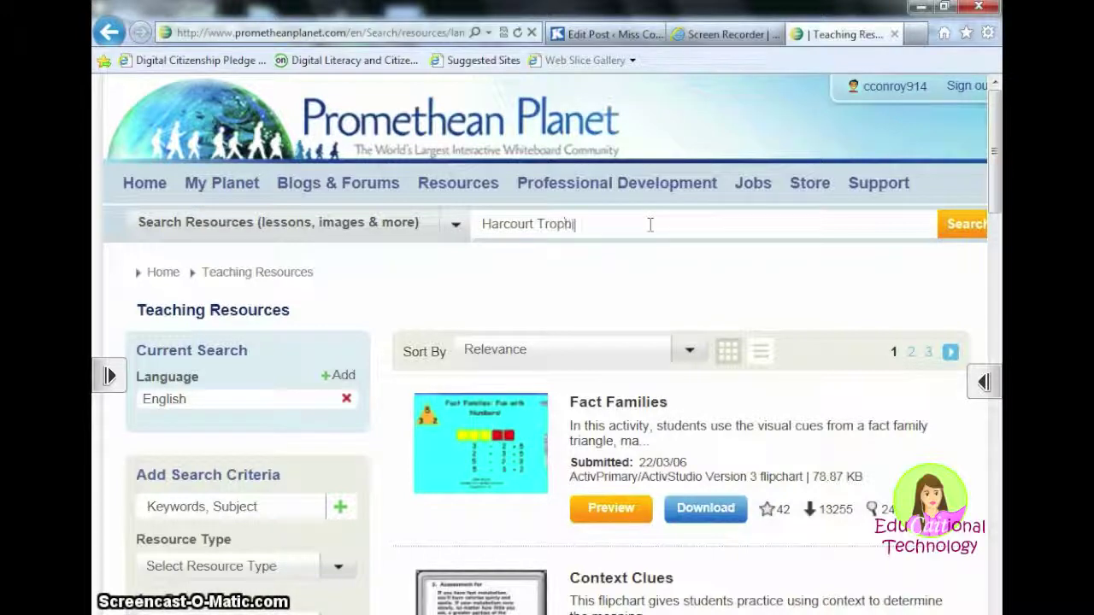
{"action": "type", "text": "rade"}
{"action": "key", "text": "Return"}
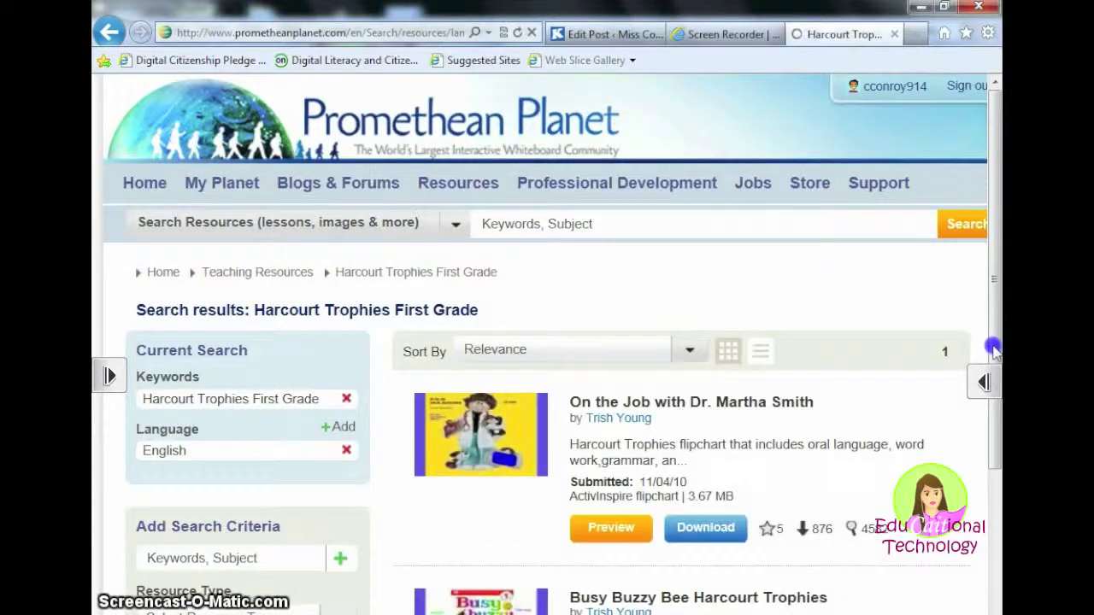
Step: Preview the first search result, return to the results, then go back to ActivInspire
{"action": "scroll", "coordinate": [994, 351], "scroll_direction": "down", "scroll_amount": 10}
{"action": "left_click_drag", "start_coordinate": [991, 385], "coordinate": [967, 179]}
{"action": "left_click", "coordinate": [630, 274]}
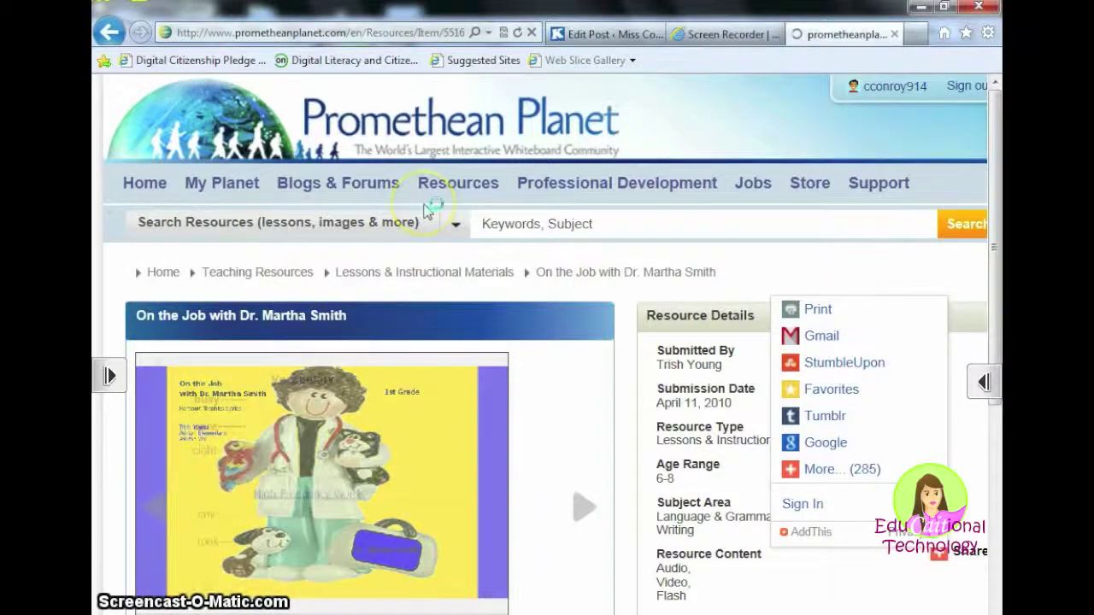
{"action": "left_click", "coordinate": [708, 338]}
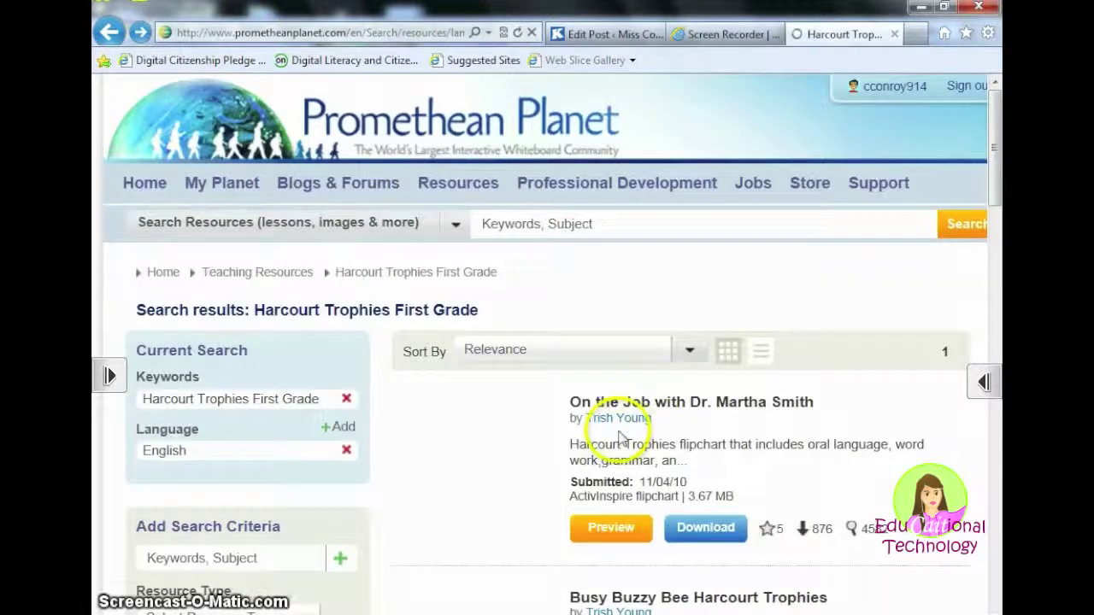
{"action": "scroll", "coordinate": [953, 256], "scroll_direction": "down", "scroll_amount": 3}
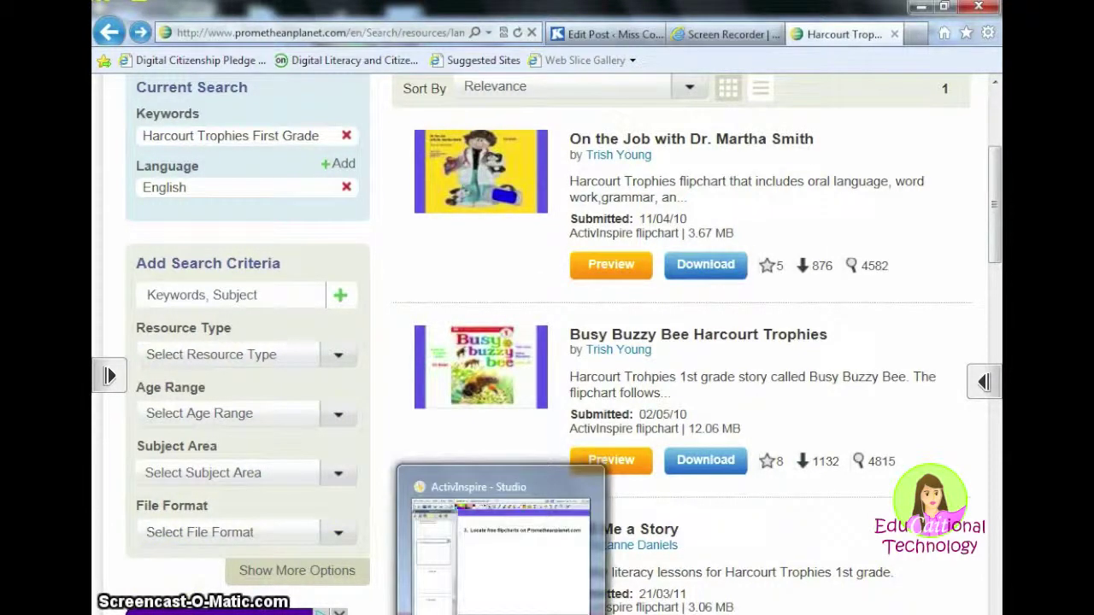
{"action": "left_click", "coordinate": [450, 479]}
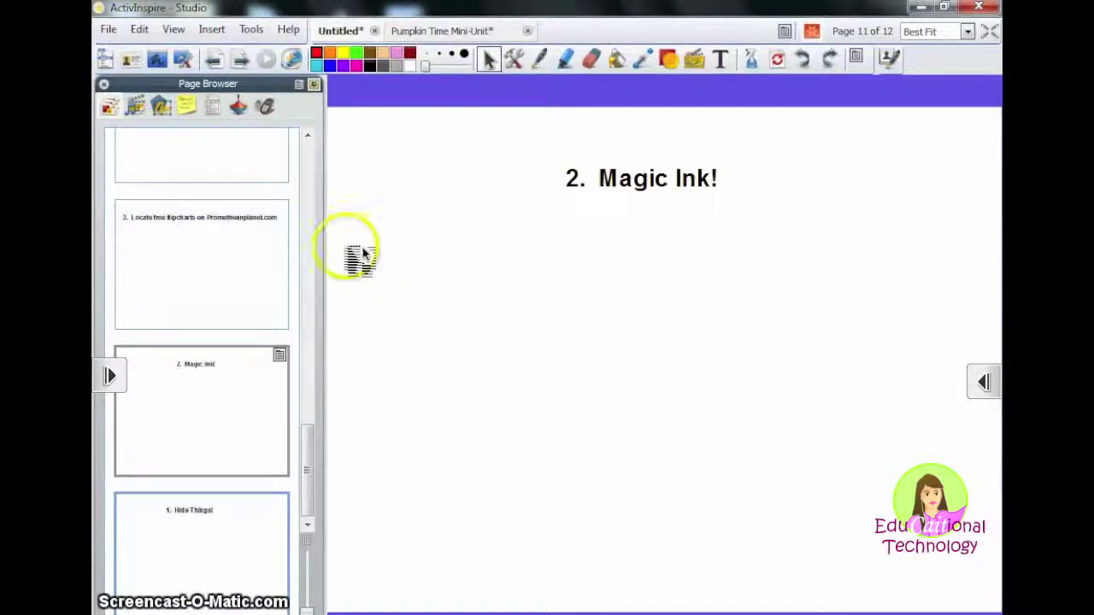
Step: Add a text box reading 'Hide me' to the page
{"action": "left_click", "coordinate": [724, 59]}
{"action": "left_click", "coordinate": [529, 366]}
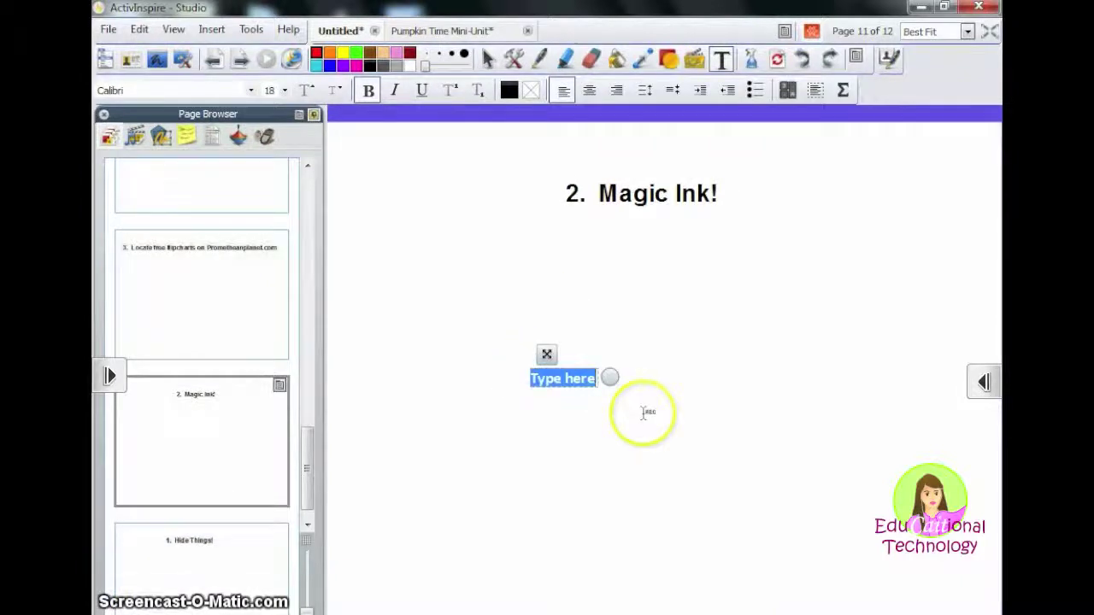
{"action": "type", "text": "Hide"}
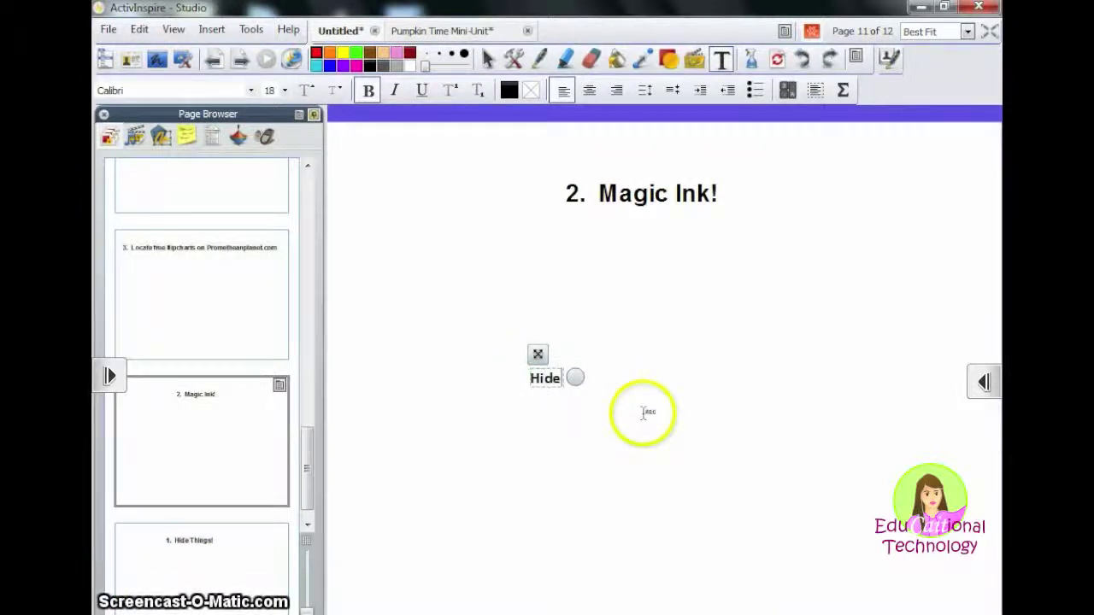
{"action": "type", "text": " me!"}
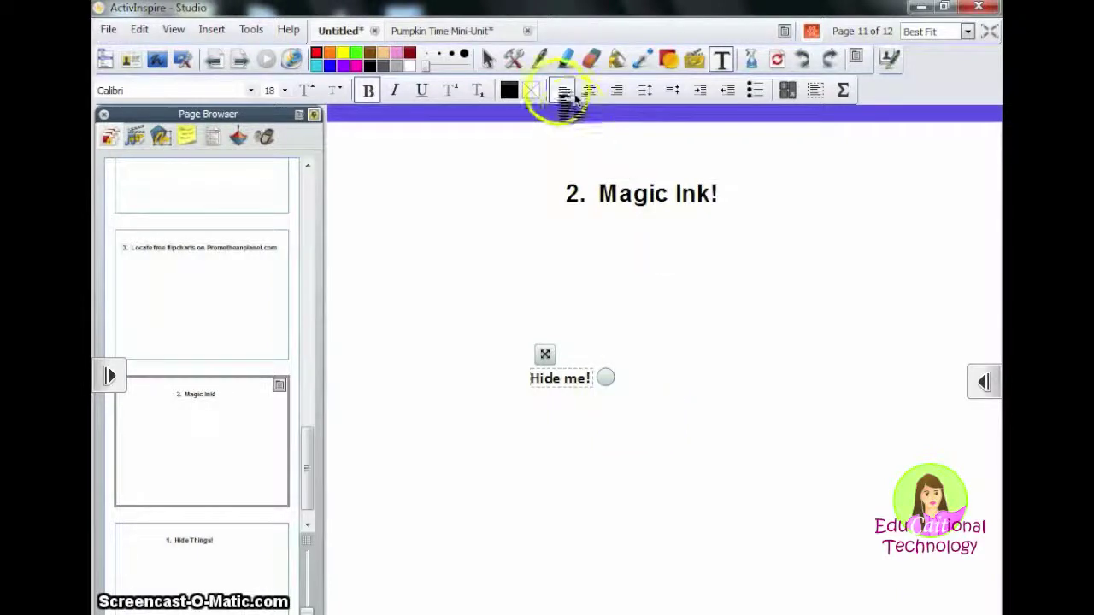
Step: Draw a filled blue rectangle covering the 'Hide me!' text
{"action": "left_click", "coordinate": [688, 66]}
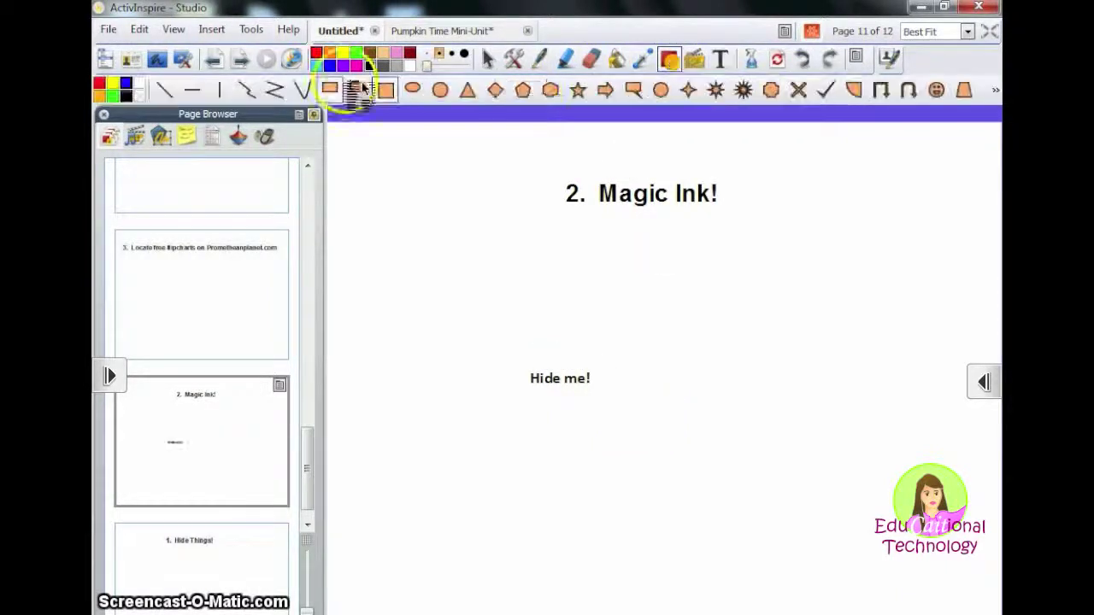
{"action": "left_click", "coordinate": [388, 90]}
{"action": "left_click", "coordinate": [333, 91]}
{"action": "left_click_drag", "start_coordinate": [506, 350], "coordinate": [647, 407]}
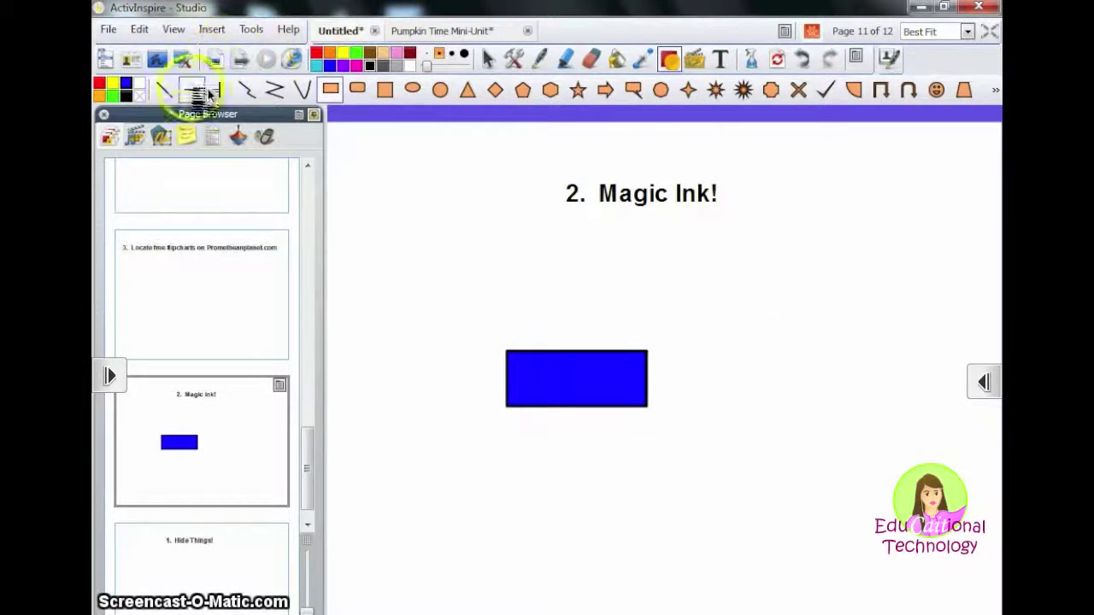
Step: Move the blue rectangle to the Top Layer in the Object Browser
{"action": "left_click", "coordinate": [214, 138]}
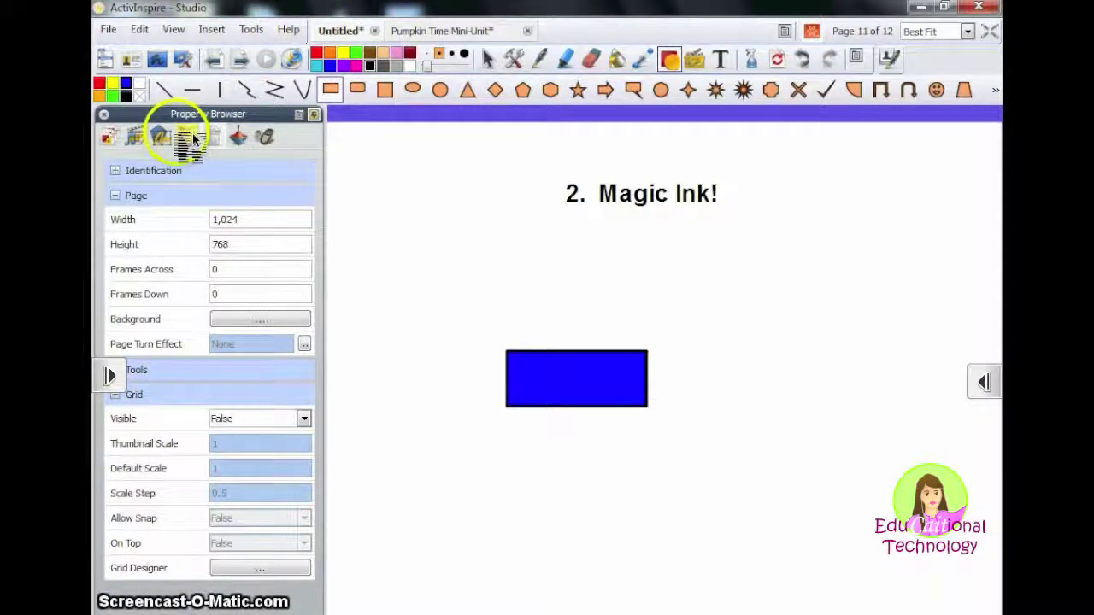
{"action": "left_click", "coordinate": [162, 136]}
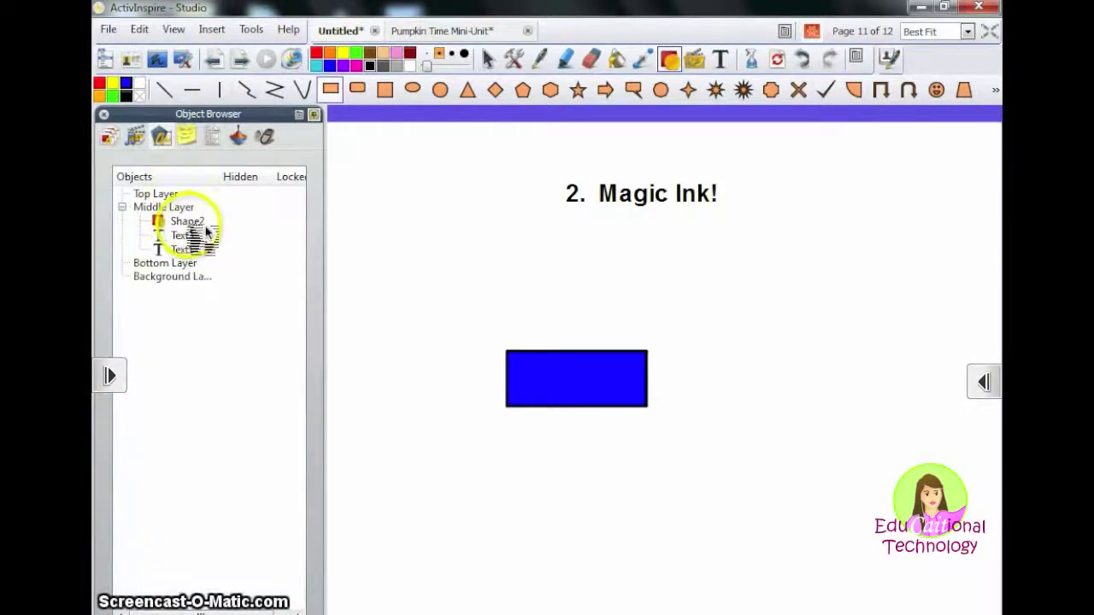
{"action": "mouse_move", "coordinate": [205, 229]}
{"action": "left_mouse_down"}
{"action": "mouse_move", "coordinate": [181, 196]}
{"action": "mouse_move", "coordinate": [209, 199]}
{"action": "mouse_move", "coordinate": [219, 222]}
{"action": "left_mouse_up"}
Step: Wipe Magic Ink across the rectangle to reveal 'Hide me!', then switch to Pumpkin Time
{"action": "left_click", "coordinate": [252, 30]}
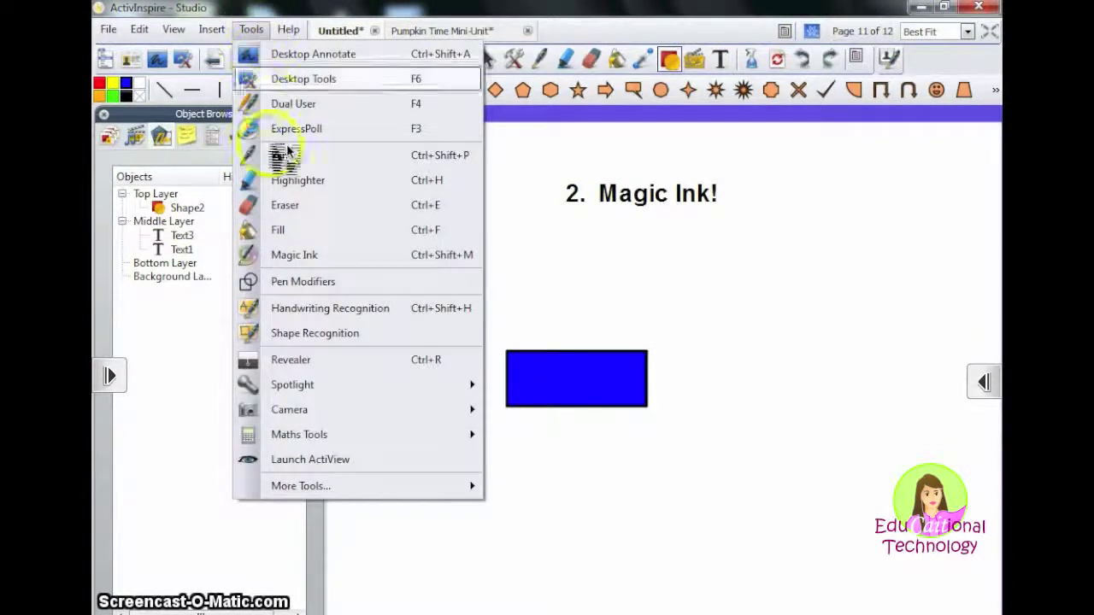
{"action": "left_click", "coordinate": [290, 255]}
{"action": "mouse_move", "coordinate": [487, 359]}
{"action": "left_mouse_down"}
{"action": "mouse_move", "coordinate": [669, 365]}
{"action": "mouse_move", "coordinate": [549, 355]}
{"action": "mouse_move", "coordinate": [650, 386]}
{"action": "mouse_move", "coordinate": [508, 388]}
{"action": "mouse_move", "coordinate": [658, 373]}
{"action": "left_mouse_up"}
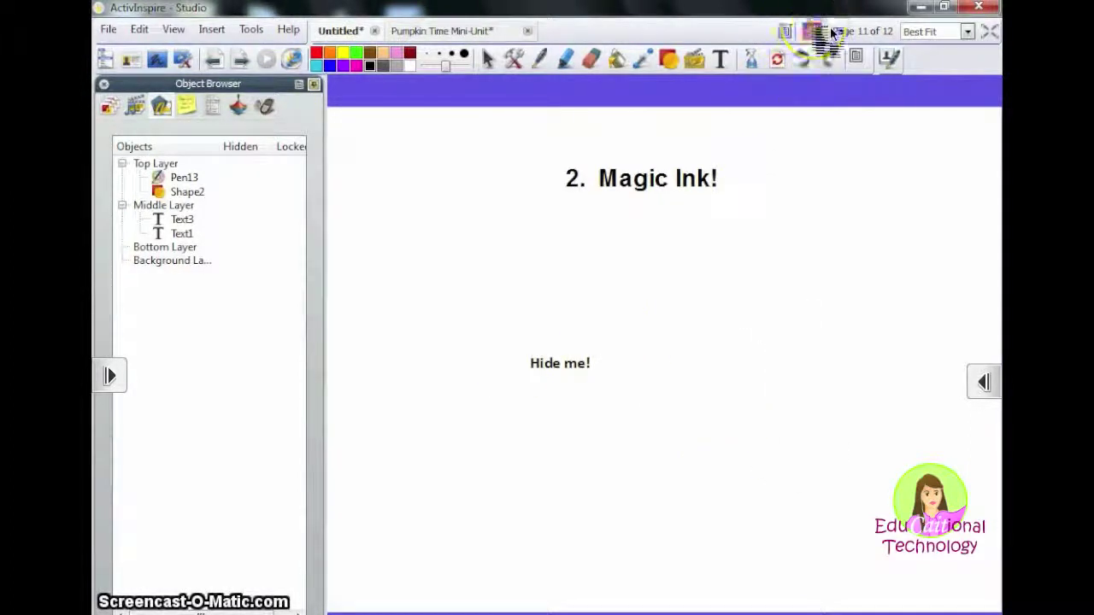
{"action": "key", "text": "ctrl+Tab"}
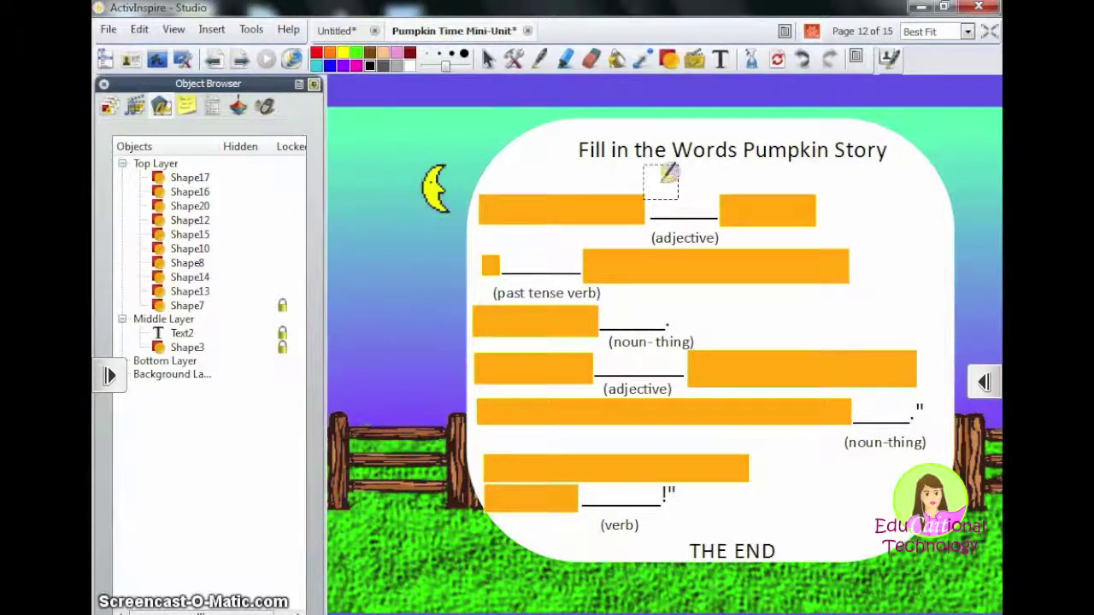
Step: Use Magic Ink to uncover 'Once there was' and 'pumpkin' under the orange bars
{"action": "left_click", "coordinate": [542, 59]}
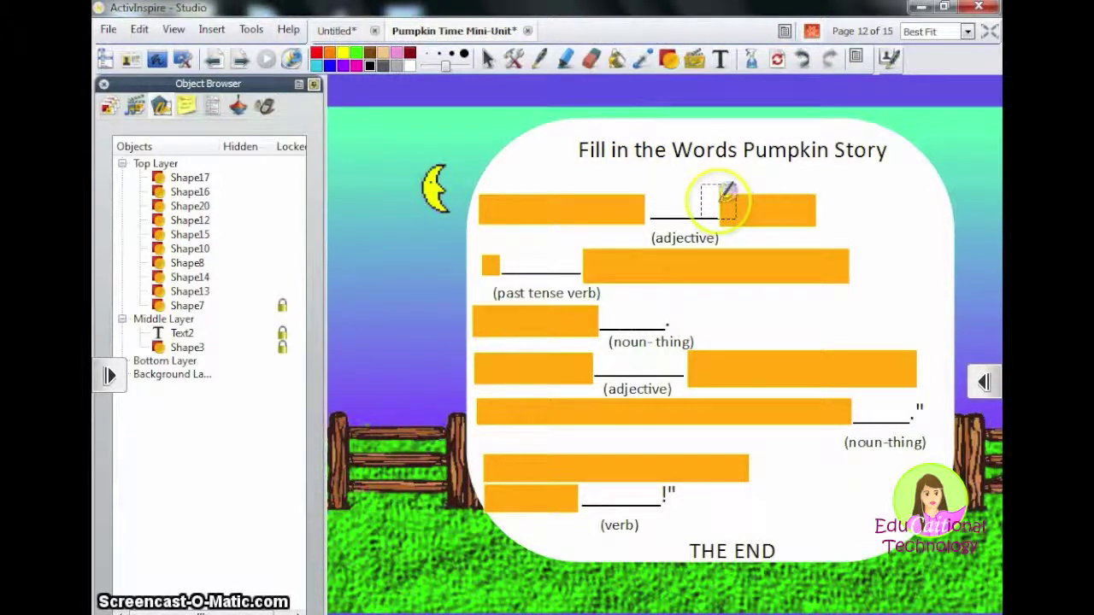
{"action": "left_click_drag", "start_coordinate": [494, 201], "coordinate": [632, 218]}
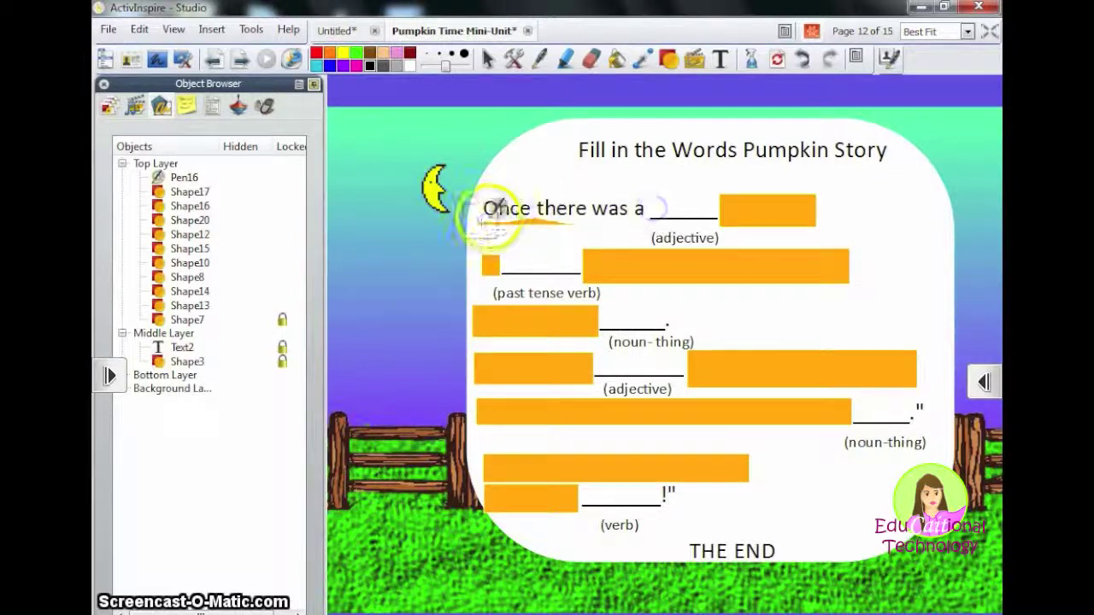
{"action": "left_click_drag", "start_coordinate": [491, 218], "coordinate": [568, 222]}
{"action": "left_click_drag", "start_coordinate": [725, 212], "coordinate": [807, 212]}
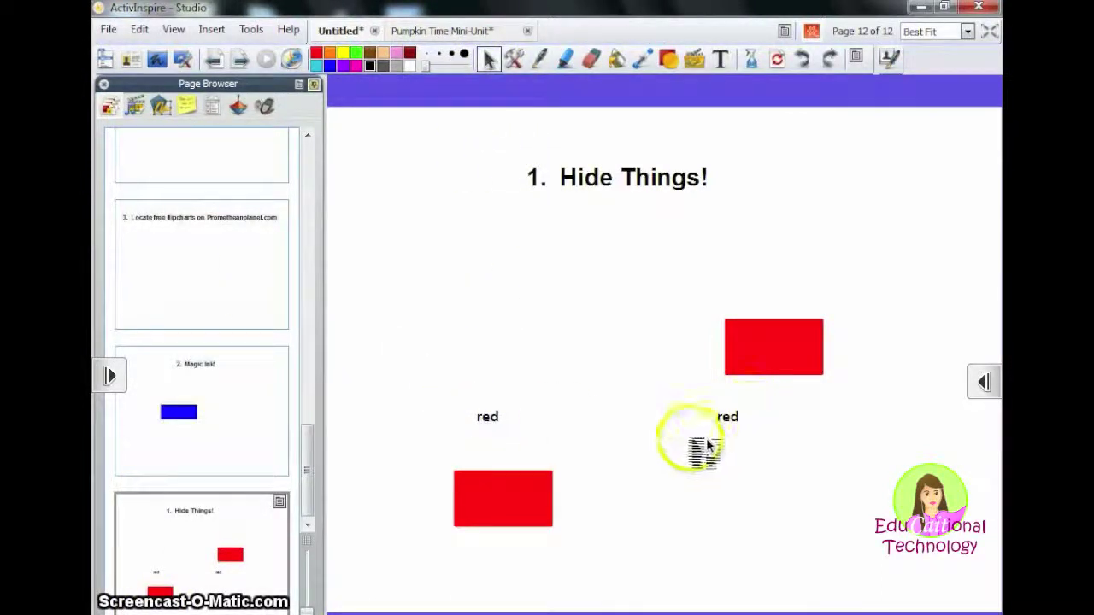
Step: Move the two red rectangles so they cover the left and right 'red' labels
{"action": "mouse_move", "coordinate": [510, 511]}
{"action": "left_mouse_down"}
{"action": "mouse_move", "coordinate": [490, 422]}
{"action": "mouse_move", "coordinate": [524, 508]}
{"action": "left_mouse_up"}
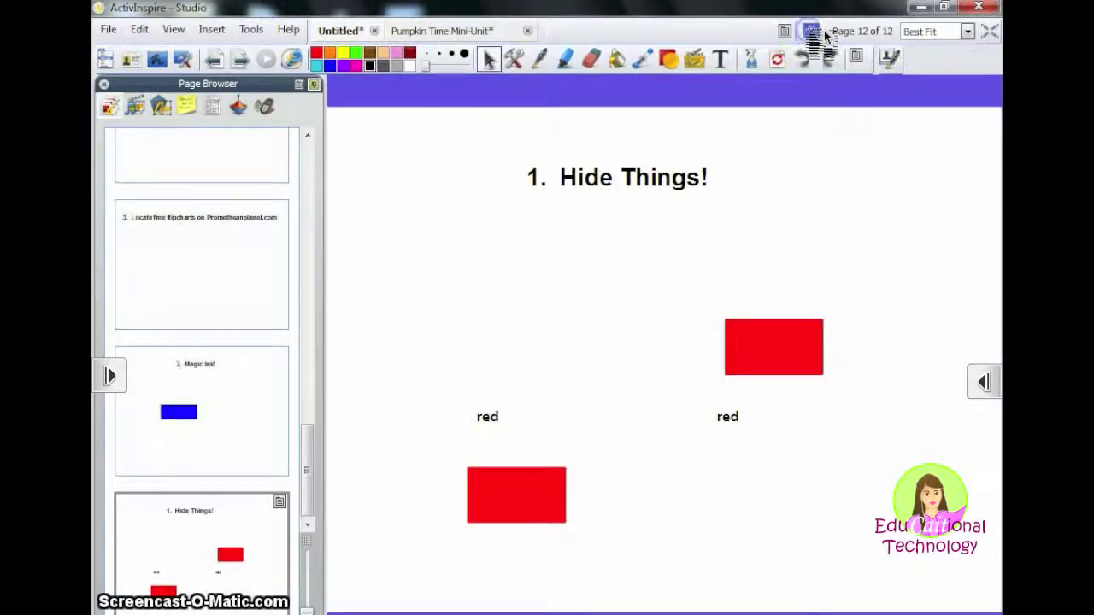
{"action": "left_click_drag", "start_coordinate": [535, 513], "coordinate": [505, 435]}
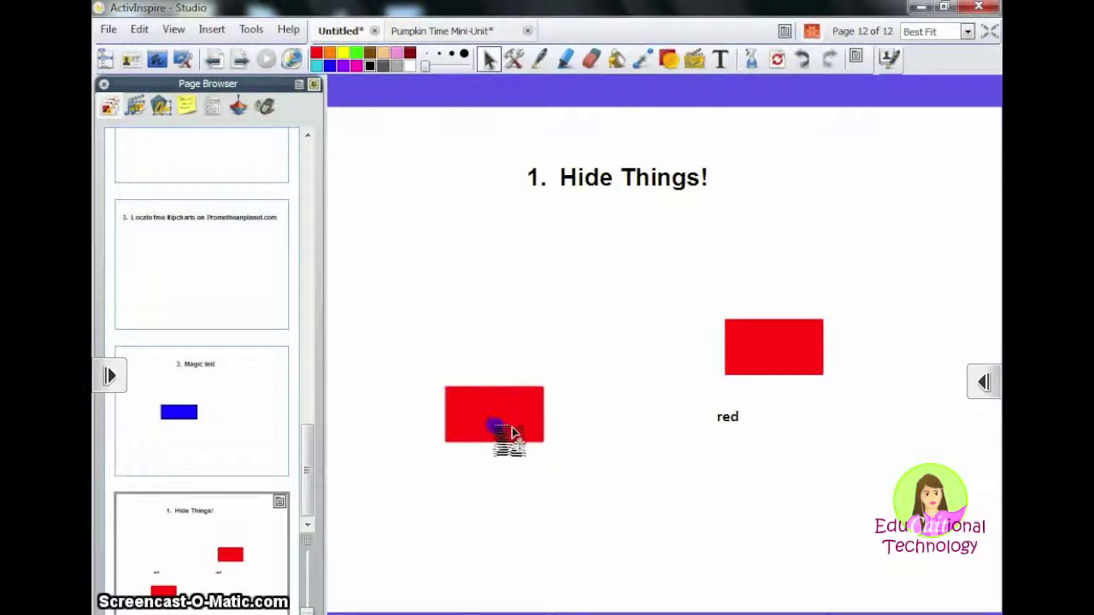
{"action": "left_click_drag", "start_coordinate": [786, 347], "coordinate": [752, 409]}
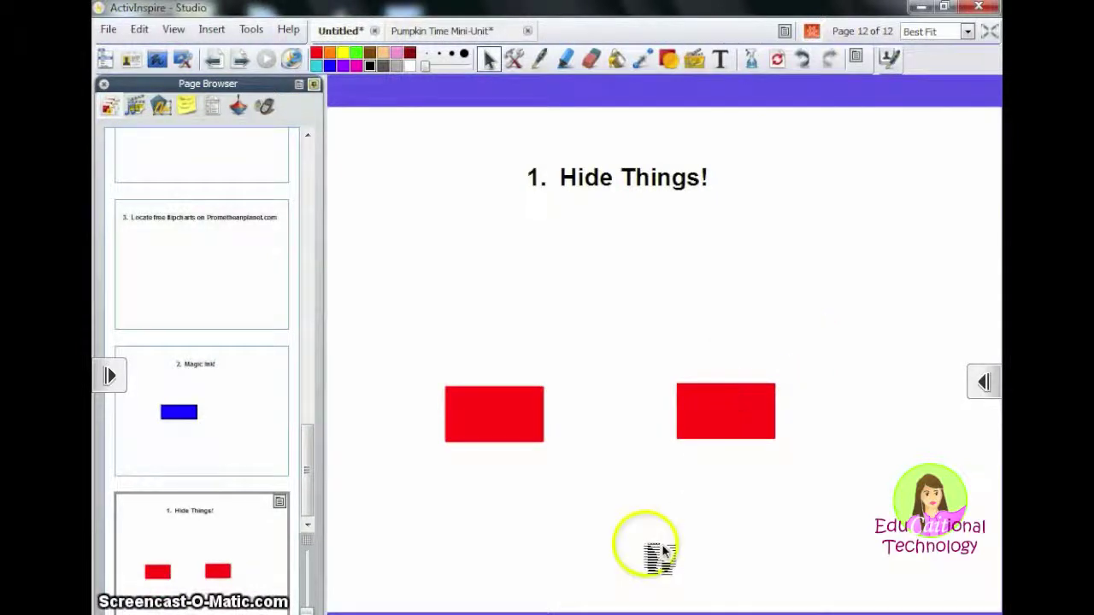
Step: In the Action Browser, give the left rectangle a Hidden action targeting Shape1
{"action": "left_click", "coordinate": [246, 109]}
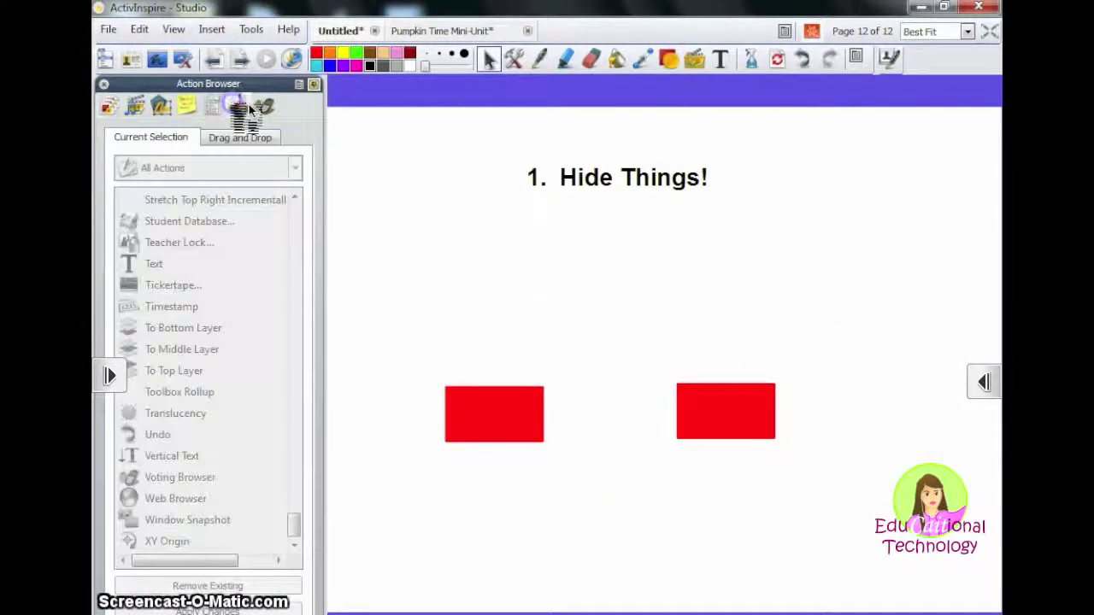
{"action": "left_click", "coordinate": [471, 427]}
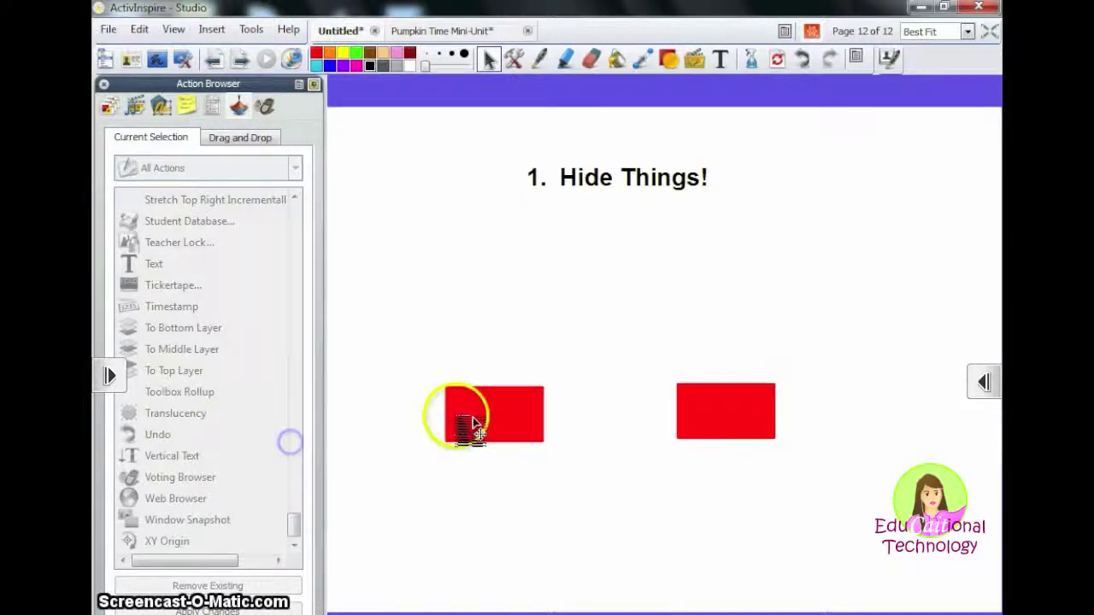
{"action": "left_click_drag", "start_coordinate": [312, 530], "coordinate": [300, 324]}
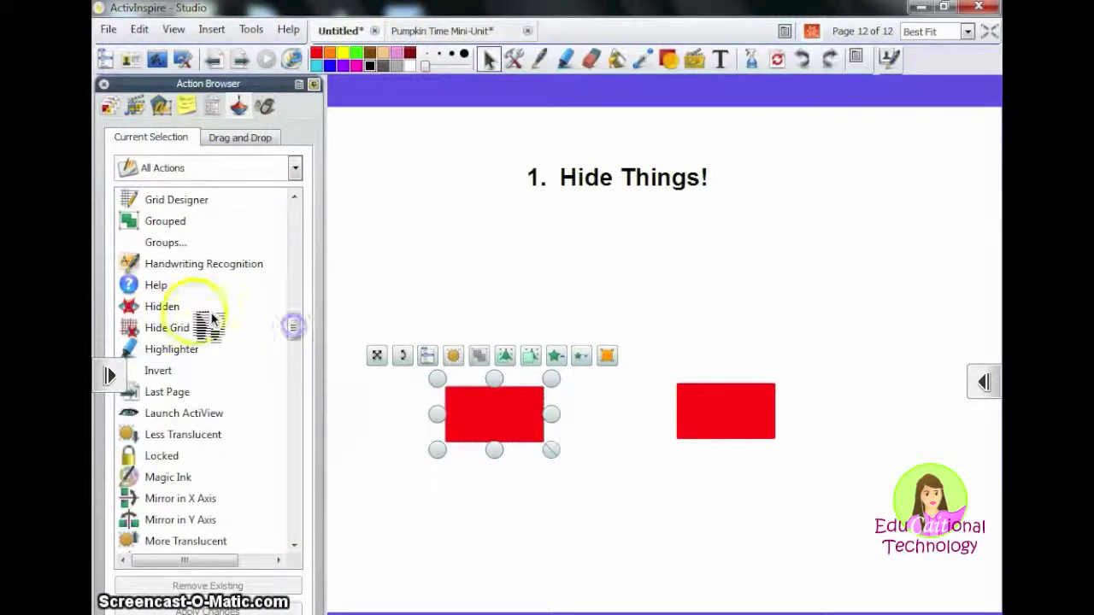
{"action": "left_click", "coordinate": [162, 306]}
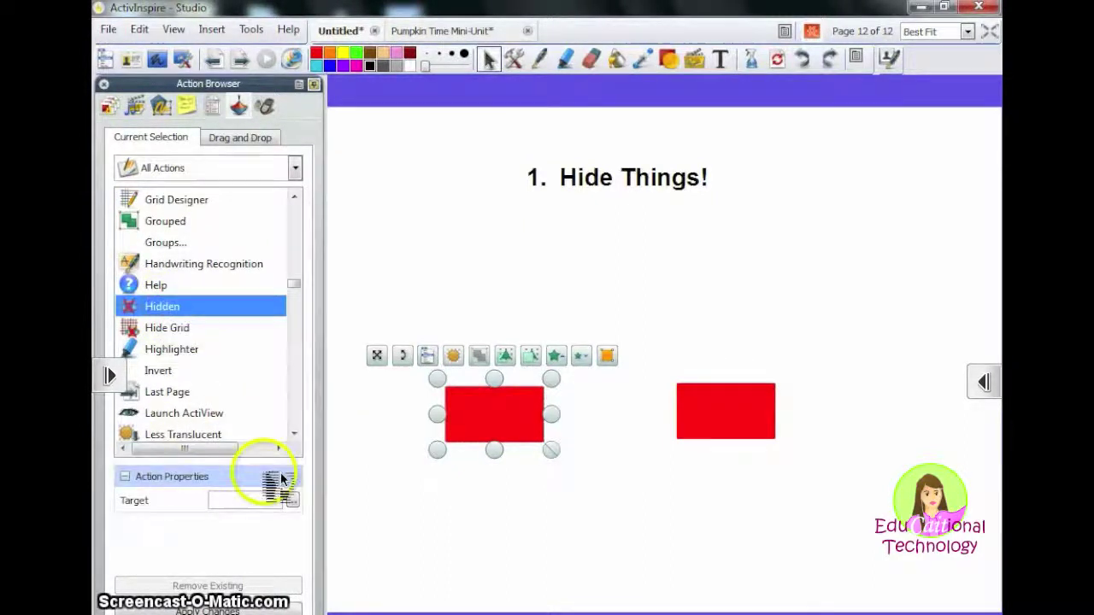
{"action": "left_click", "coordinate": [293, 501]}
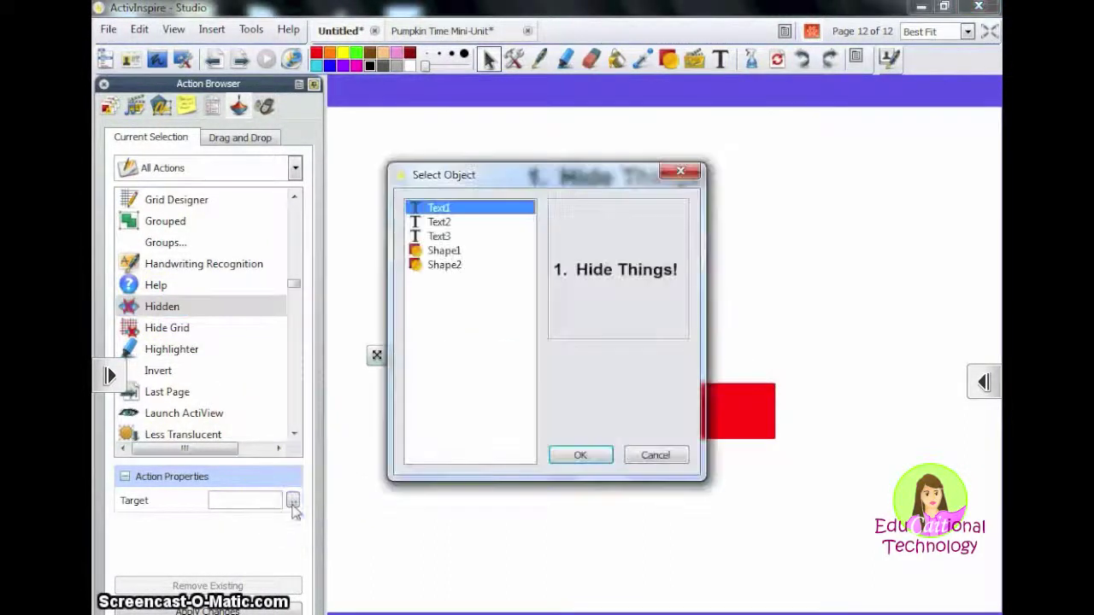
{"action": "left_click", "coordinate": [446, 251]}
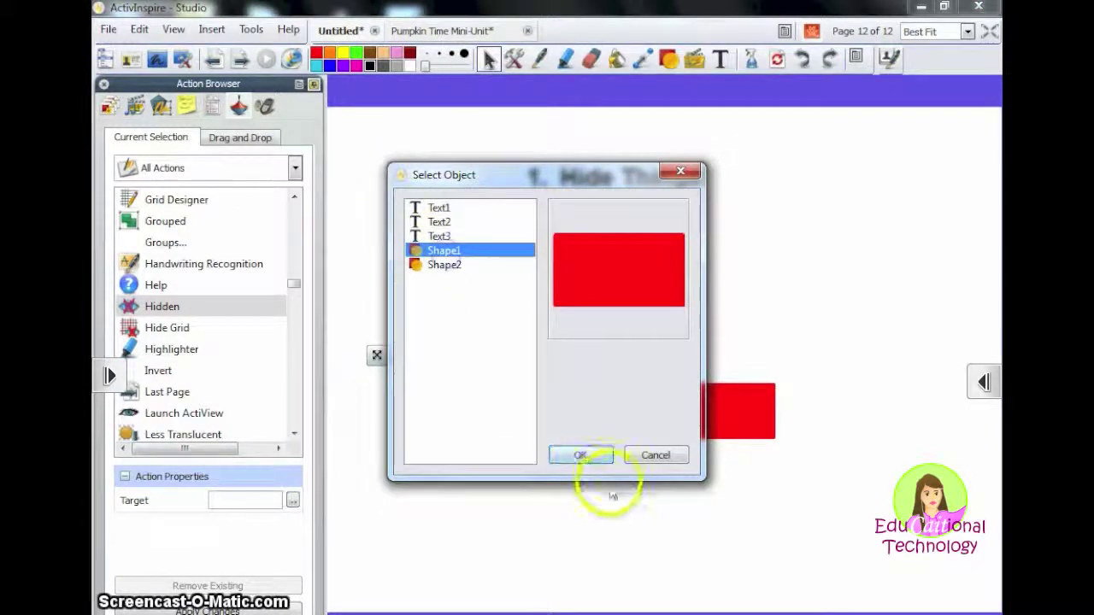
{"action": "left_click", "coordinate": [581, 455]}
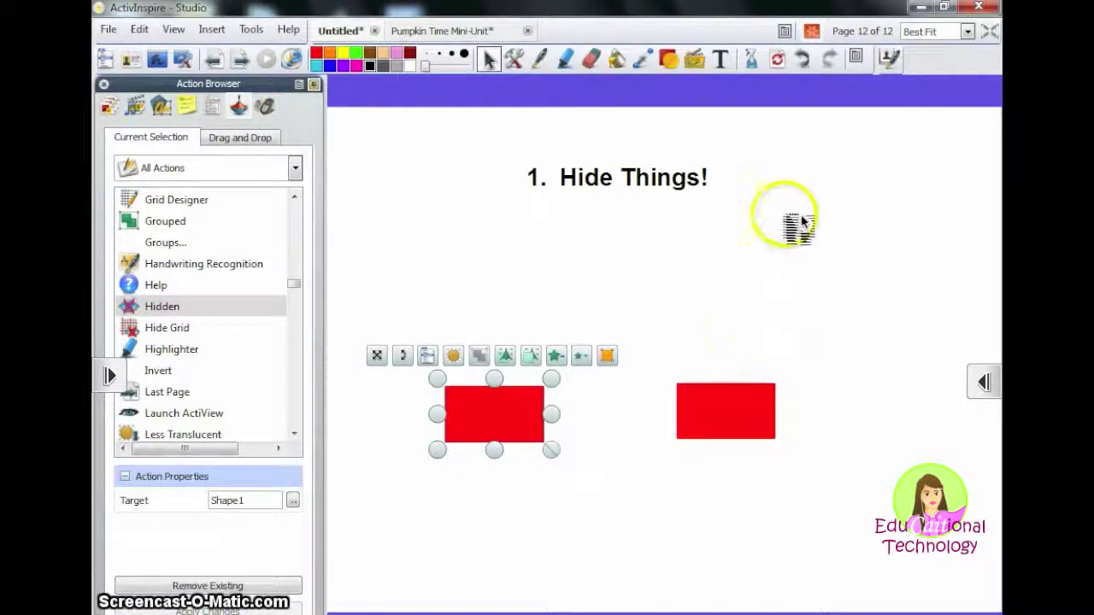
Step: Test in presentation mode that clicking the left rectangle hides it to reveal 'red'
{"action": "left_click", "coordinate": [812, 32]}
{"action": "left_click", "coordinate": [492, 421]}
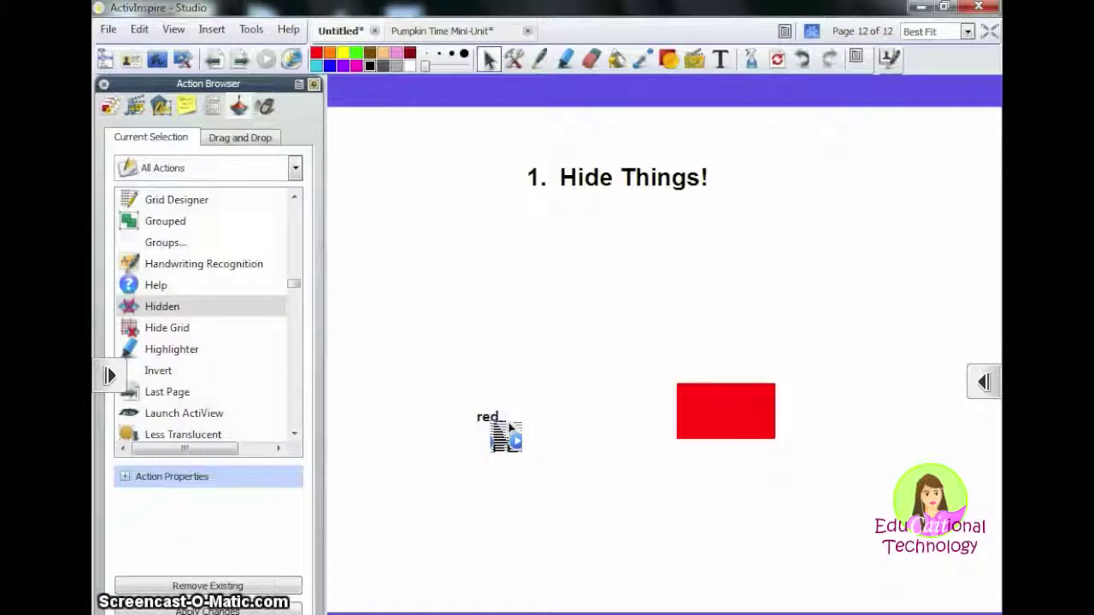
{"action": "left_click", "coordinate": [508, 428]}
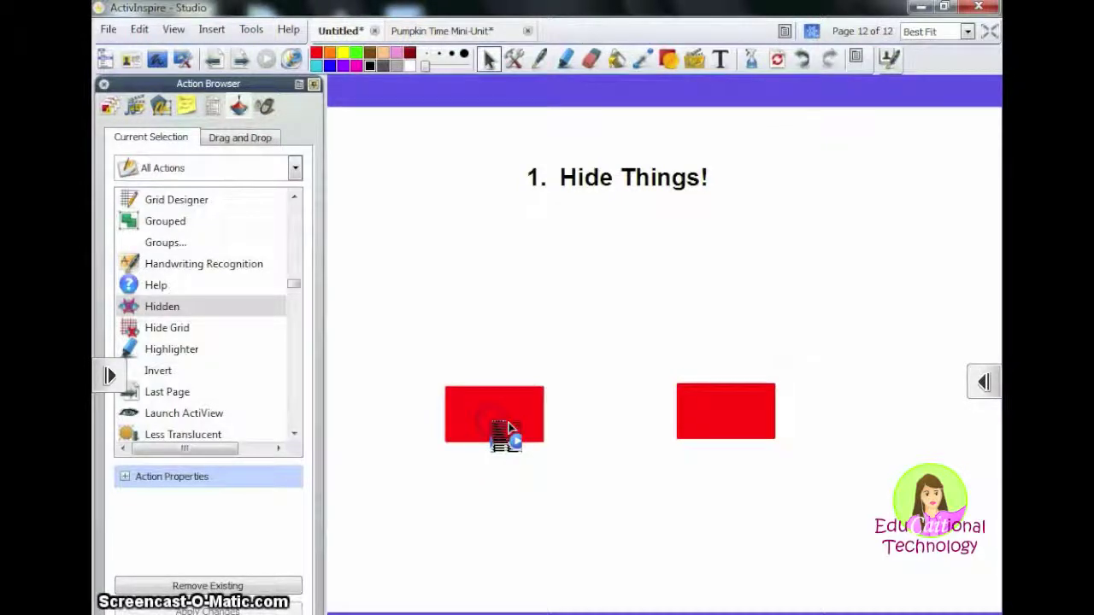
{"action": "left_click", "coordinate": [548, 423]}
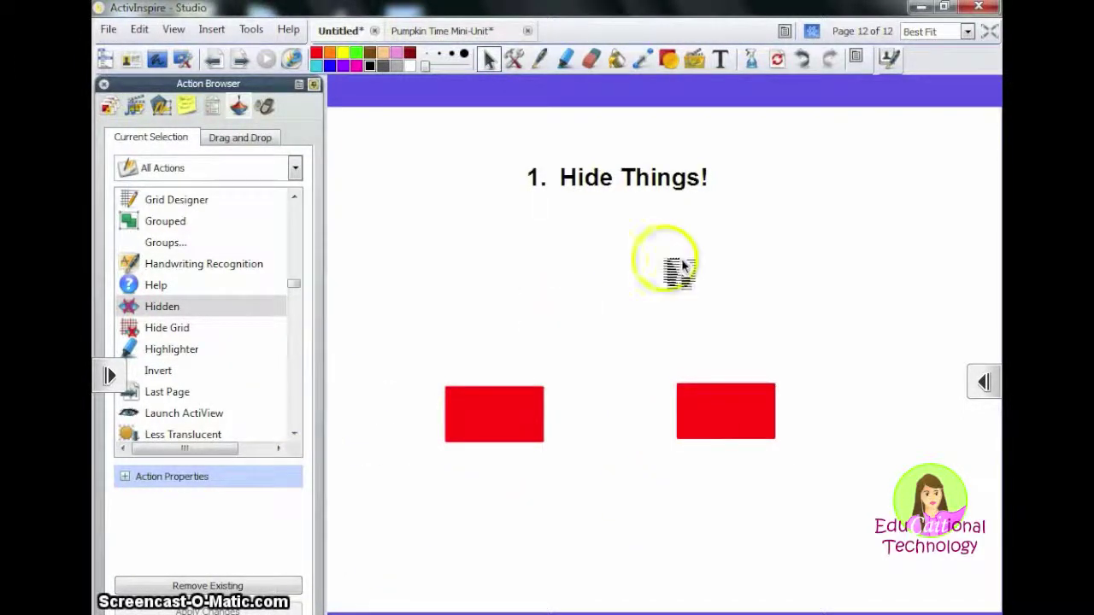
Step: In design mode, give the right rectangle a Hidden action targeting Shape2 and apply it
{"action": "left_click", "coordinate": [812, 31]}
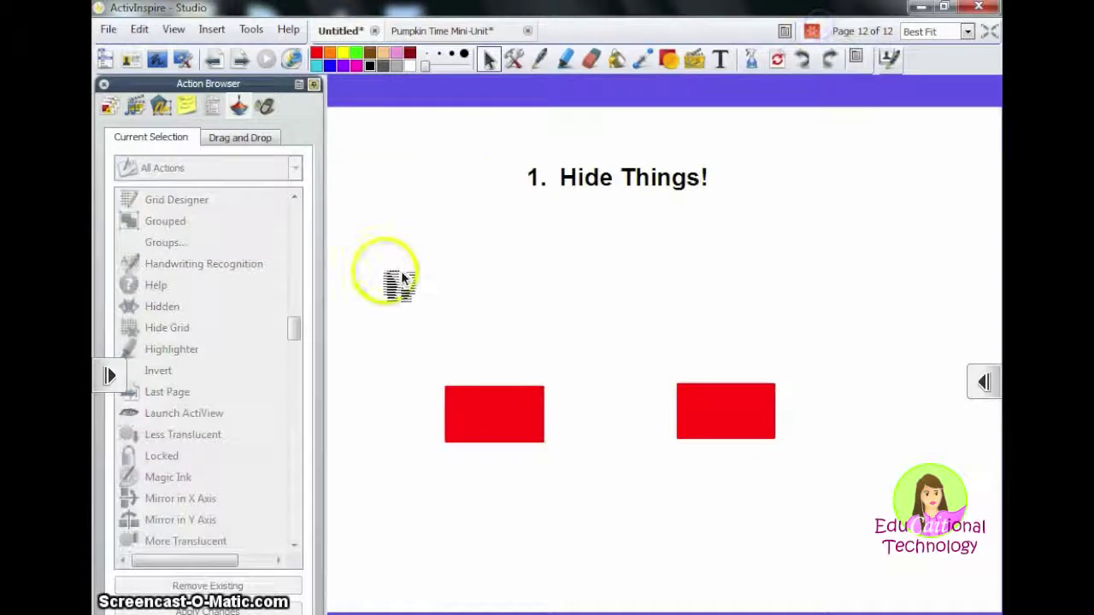
{"action": "left_click", "coordinate": [752, 432]}
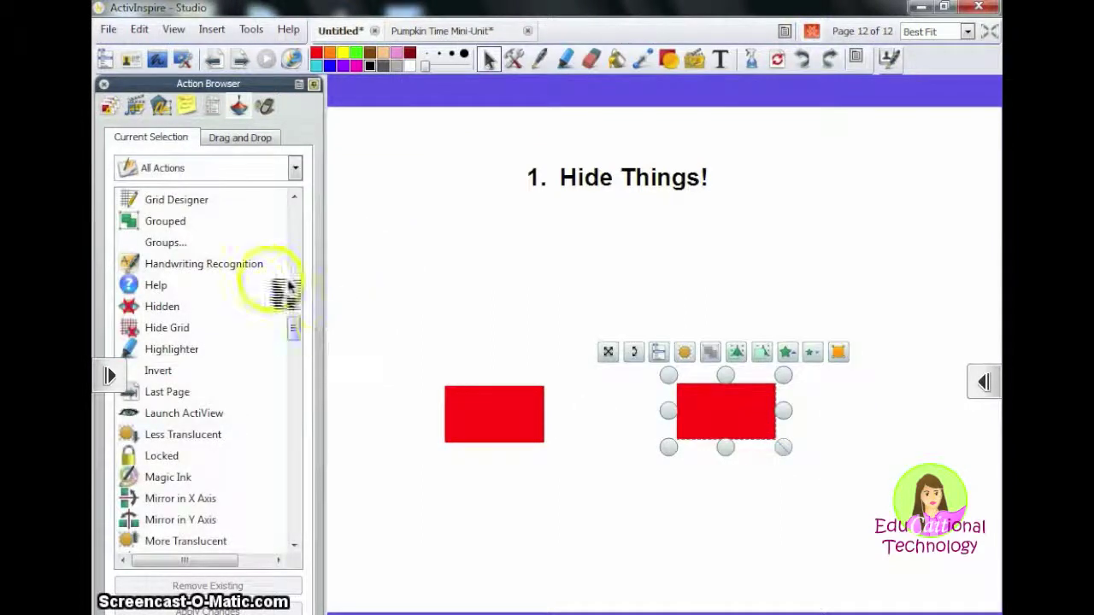
{"action": "left_click", "coordinate": [175, 308]}
{"action": "left_click", "coordinate": [292, 501]}
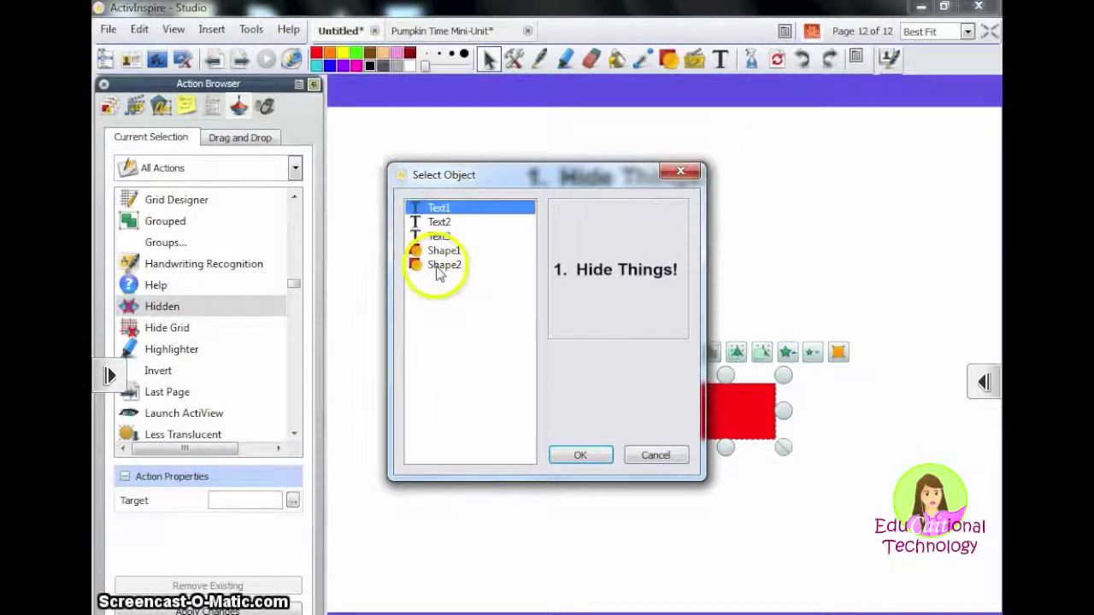
{"action": "left_click", "coordinate": [439, 266]}
{"action": "left_click", "coordinate": [580, 456]}
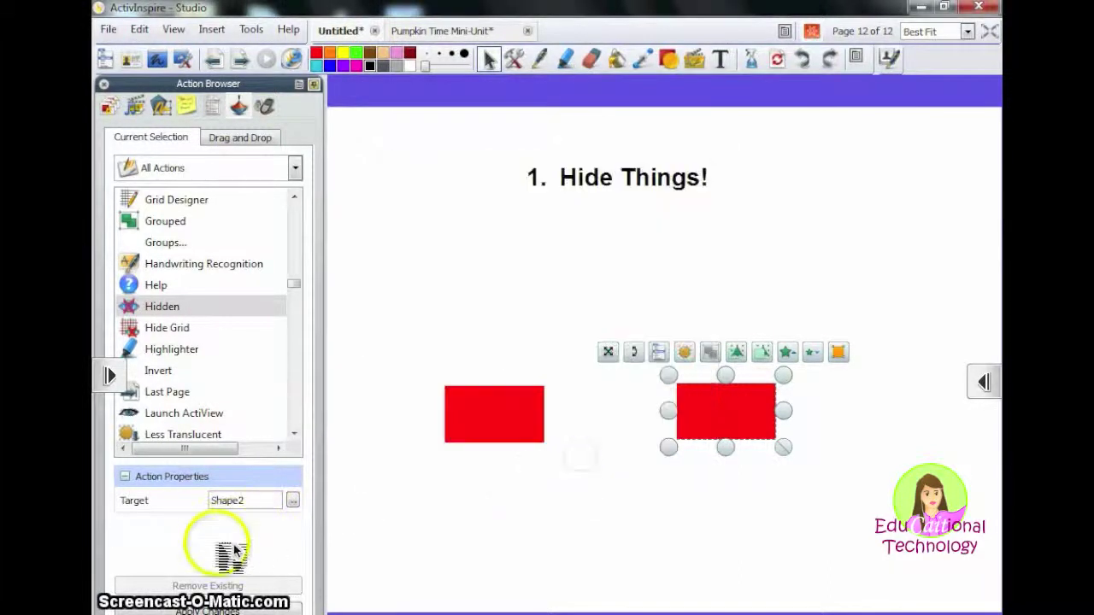
{"action": "left_click", "coordinate": [231, 609]}
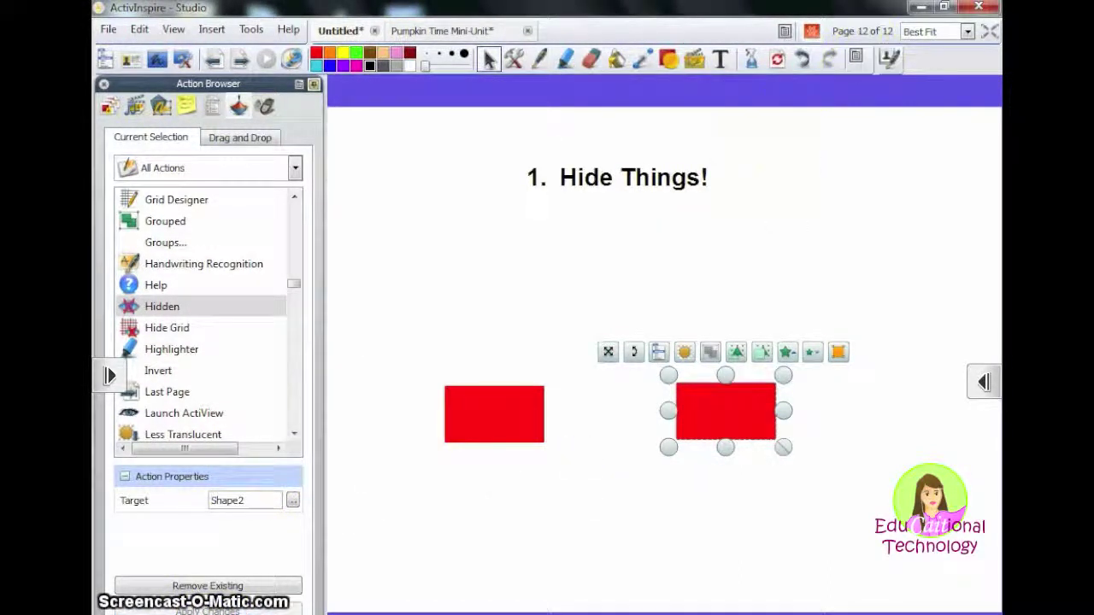
Step: Test in presentation mode that both rectangles hide and reappear when clicked
{"action": "left_click", "coordinate": [816, 30]}
{"action": "left_click", "coordinate": [727, 420]}
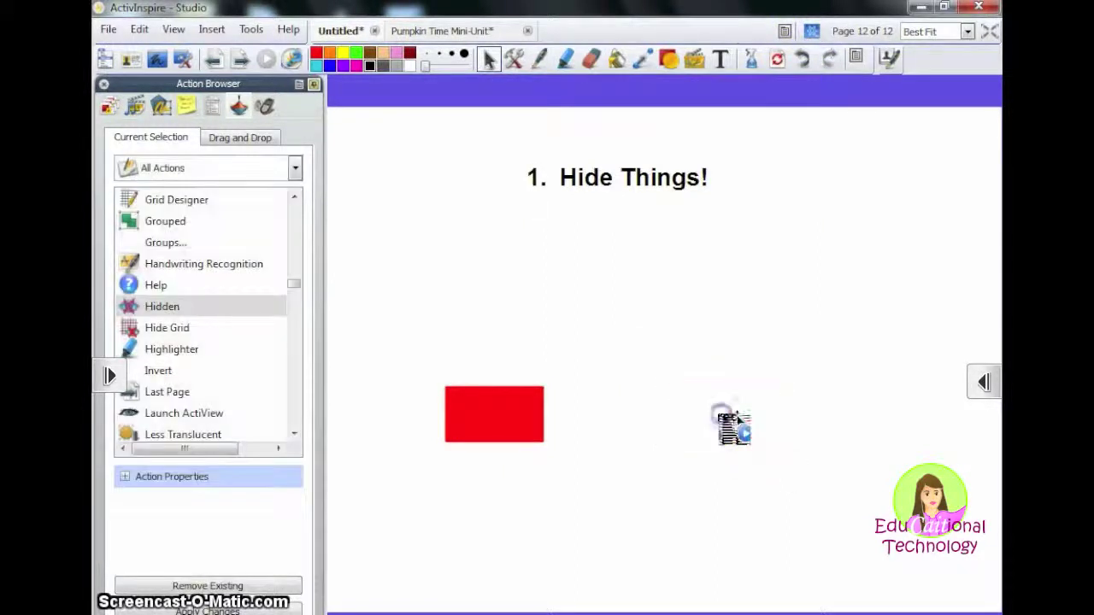
{"action": "left_click", "coordinate": [519, 431]}
{"action": "left_click", "coordinate": [524, 438]}
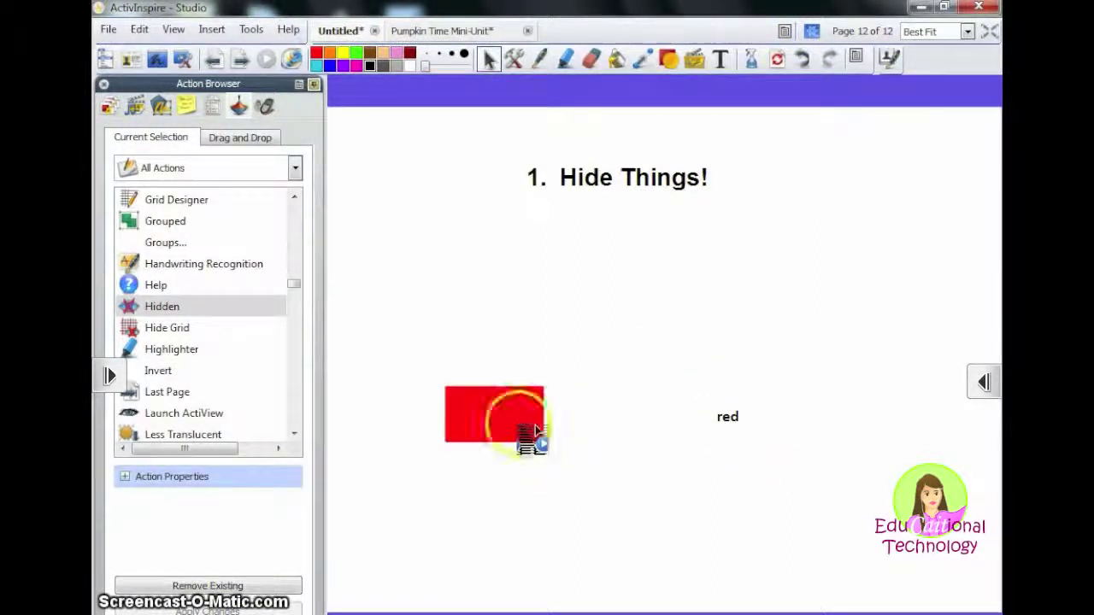
{"action": "left_click", "coordinate": [733, 419]}
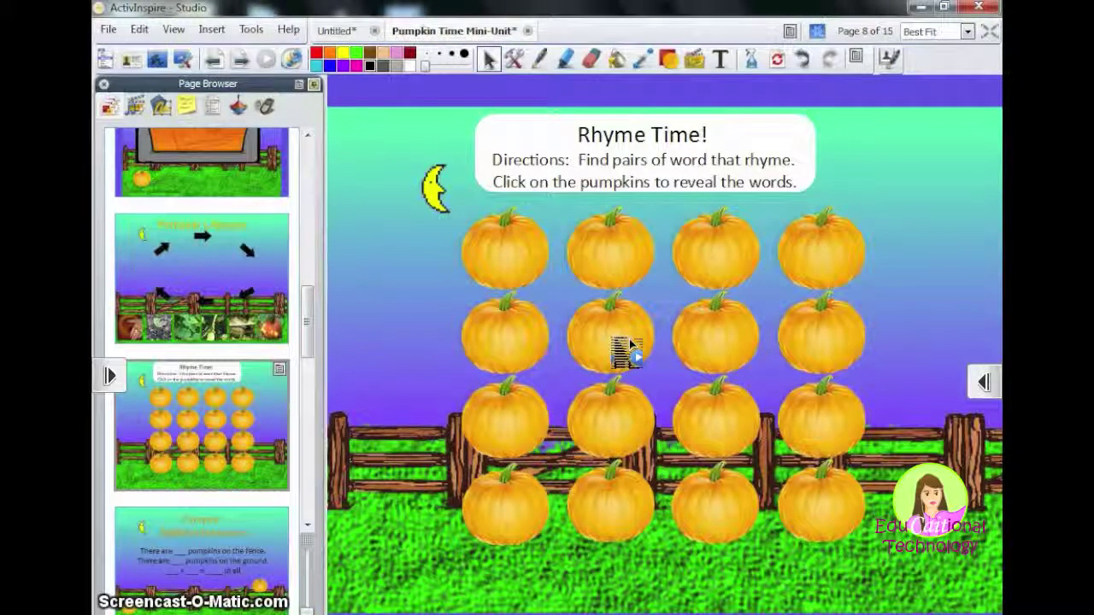
Step: In presentation mode, reveal and re-cover bat, fun, post and gate under their pumpkins
{"action": "left_click", "coordinate": [816, 31]}
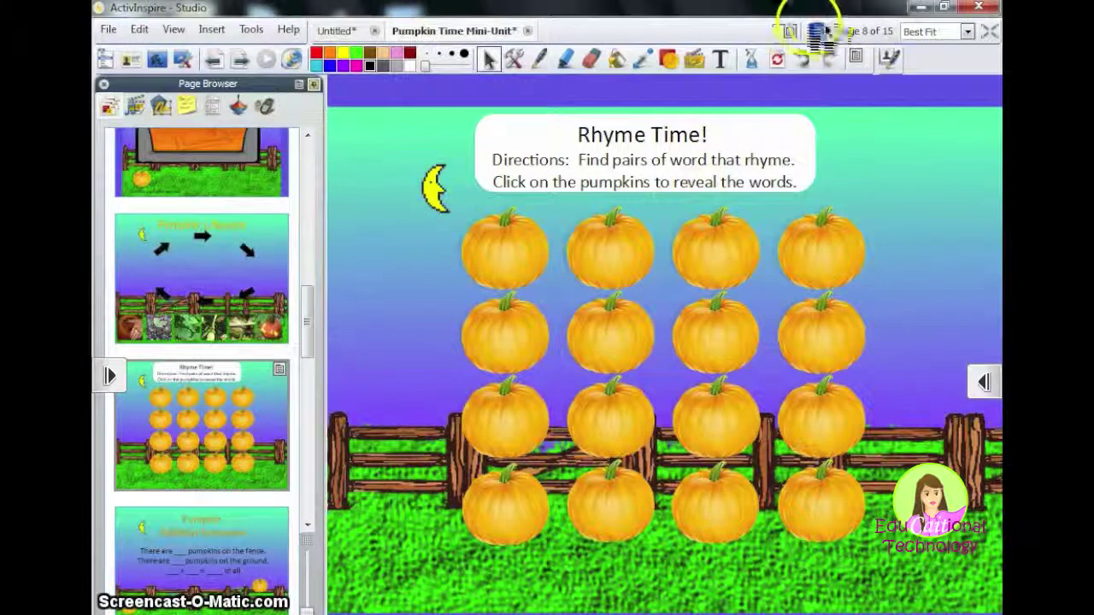
{"action": "left_click", "coordinate": [520, 237]}
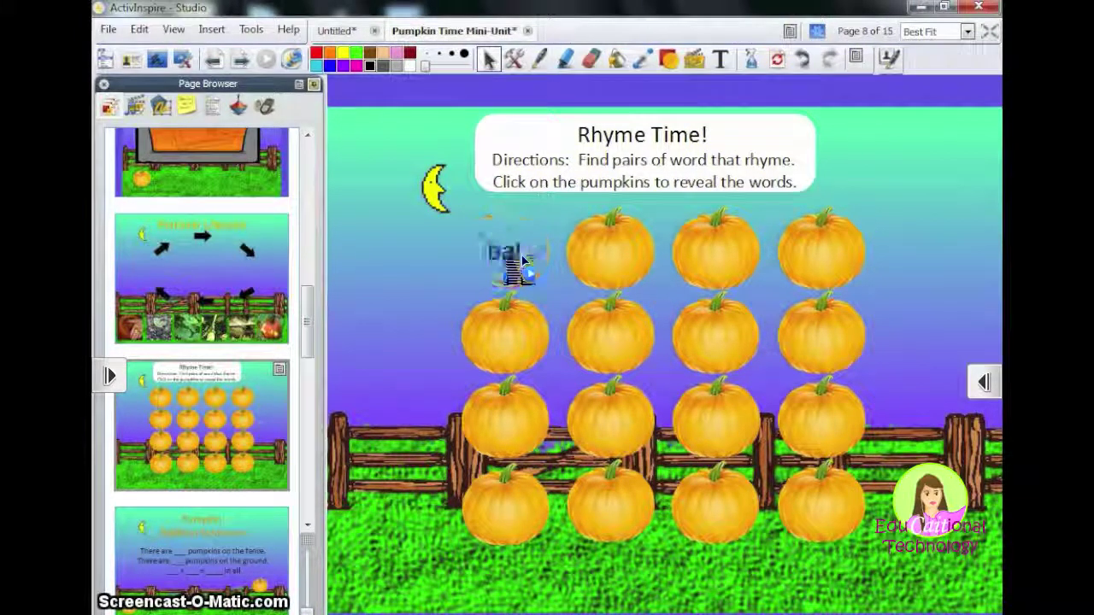
{"action": "left_click", "coordinate": [521, 446]}
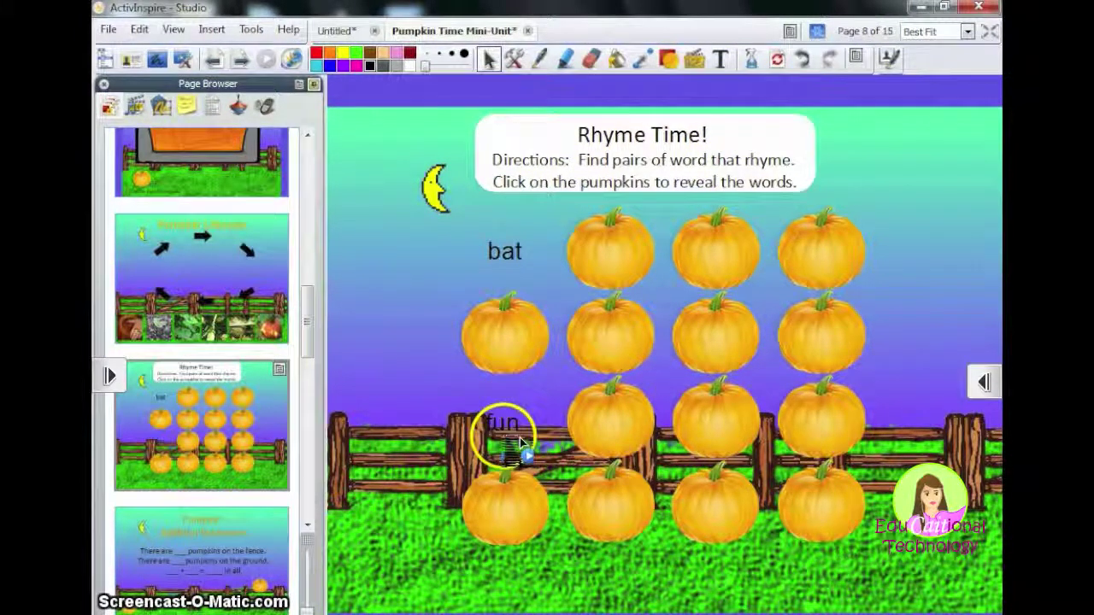
{"action": "left_click", "coordinate": [523, 243]}
{"action": "left_click", "coordinate": [528, 419]}
{"action": "left_click", "coordinate": [547, 344]}
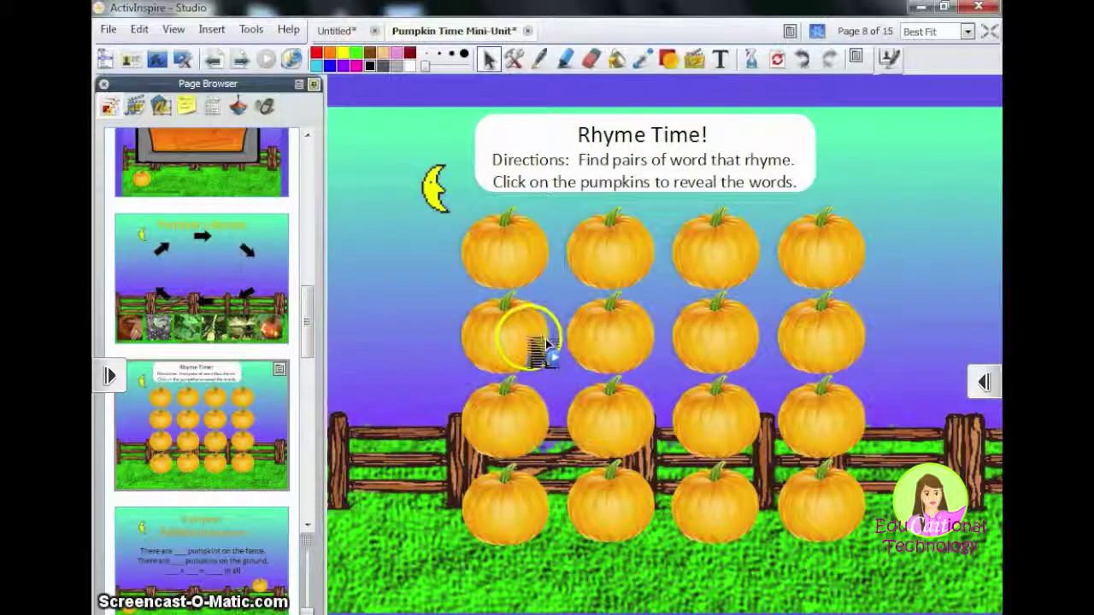
{"action": "left_click", "coordinate": [623, 257]}
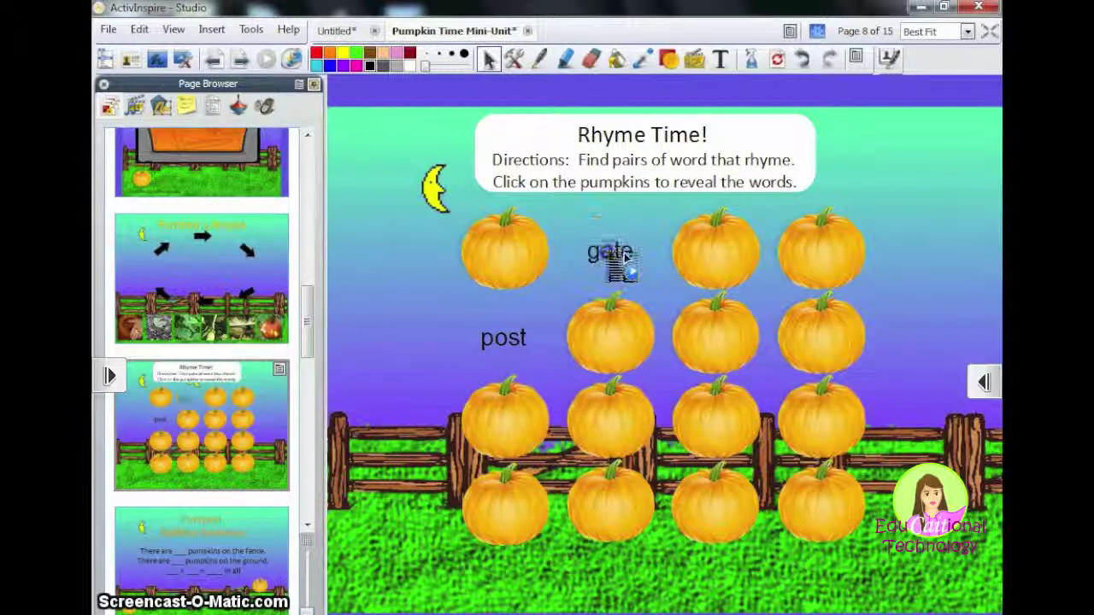
{"action": "left_click", "coordinate": [624, 256]}
{"action": "left_click", "coordinate": [502, 333]}
Step: Uncover run and ghost, then leave the rhyming pair post and ghost revealed
{"action": "left_click", "coordinate": [722, 252]}
{"action": "left_click", "coordinate": [733, 314]}
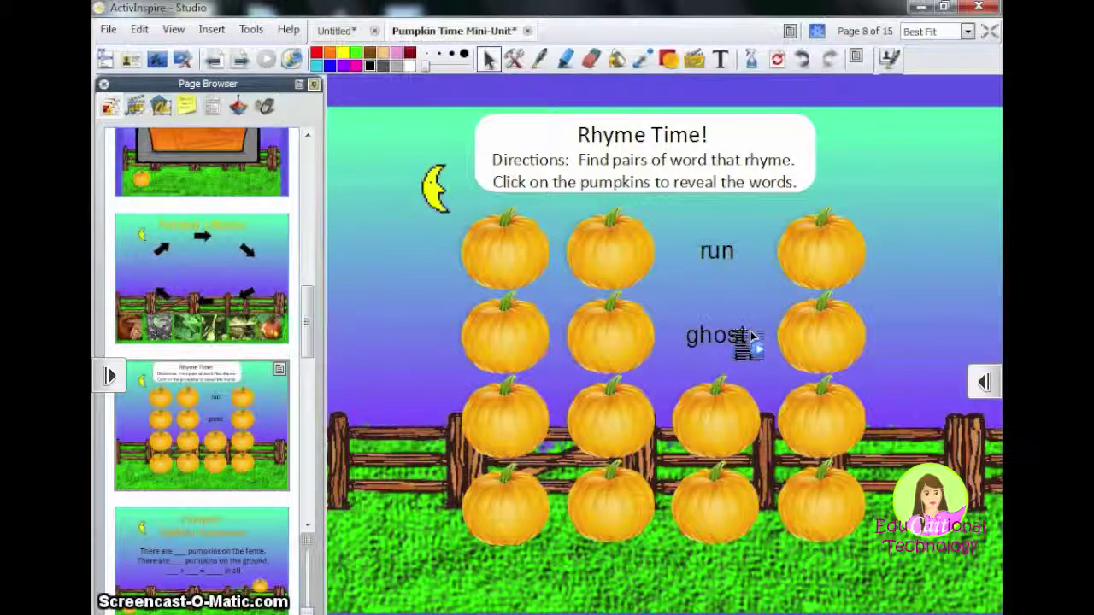
{"action": "left_click", "coordinate": [748, 337]}
{"action": "left_click", "coordinate": [721, 256]}
{"action": "left_click", "coordinate": [716, 340]}
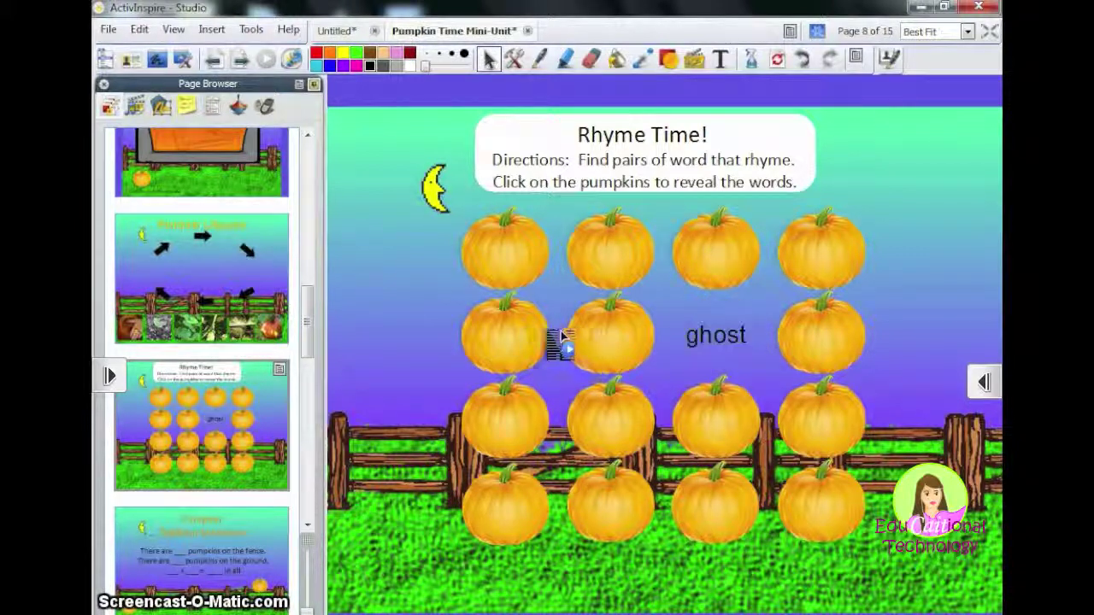
{"action": "left_click", "coordinate": [547, 338]}
{"action": "left_click", "coordinate": [897, 306]}
{"action": "left_click", "coordinate": [805, 428]}
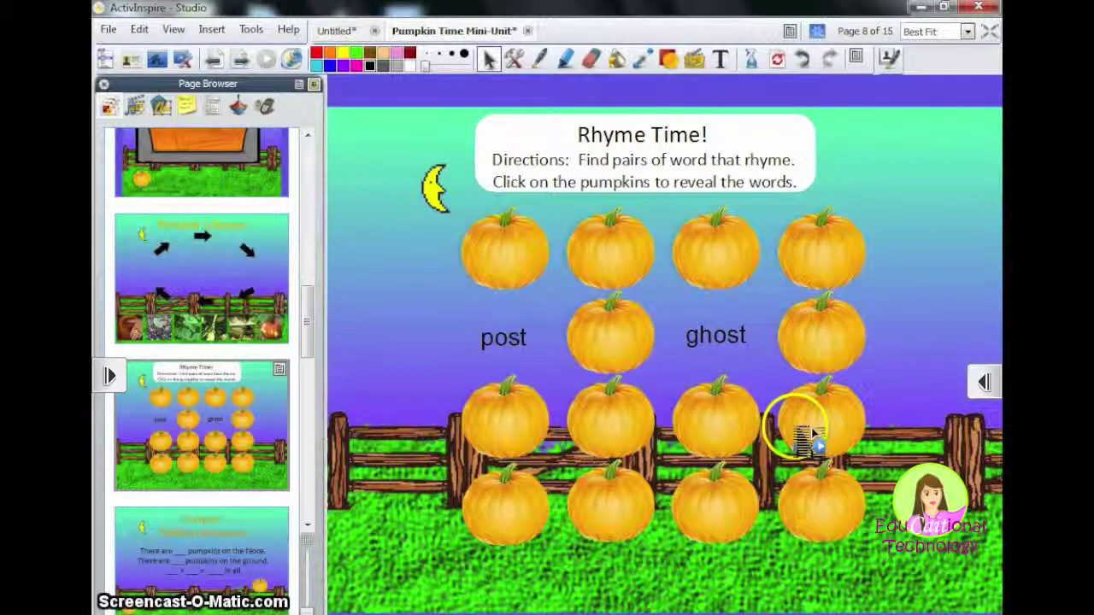